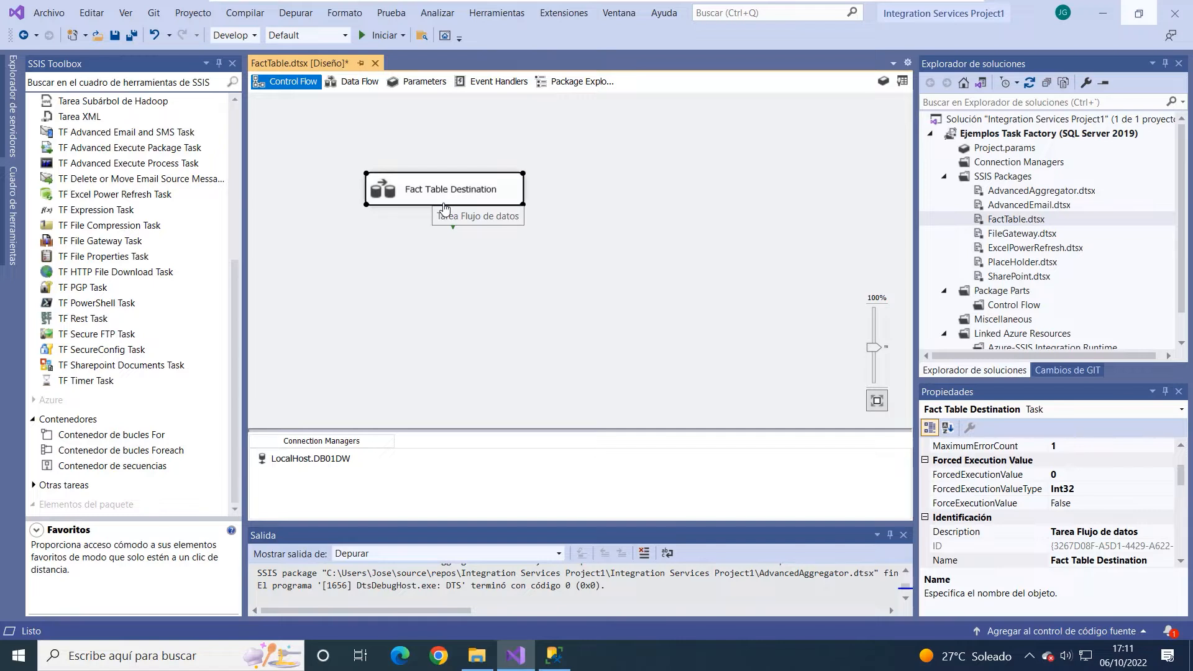
- Open the data flow of the Fact Table Destination task
click(629, 230)
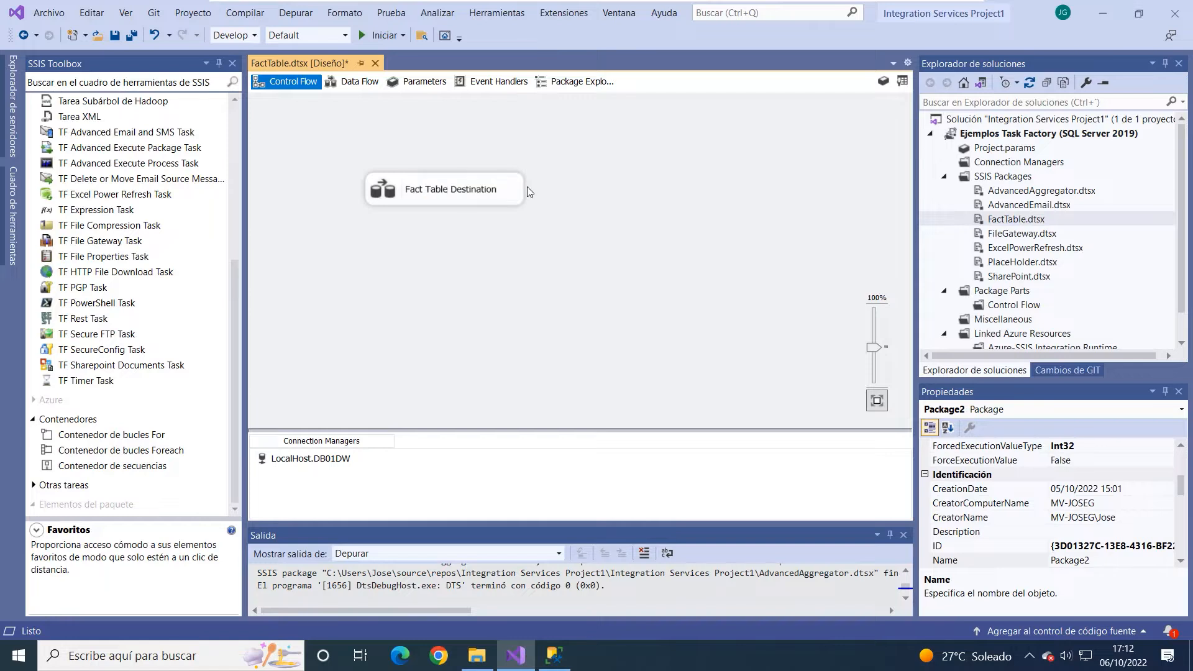
click(506, 196)
double_click(506, 196)
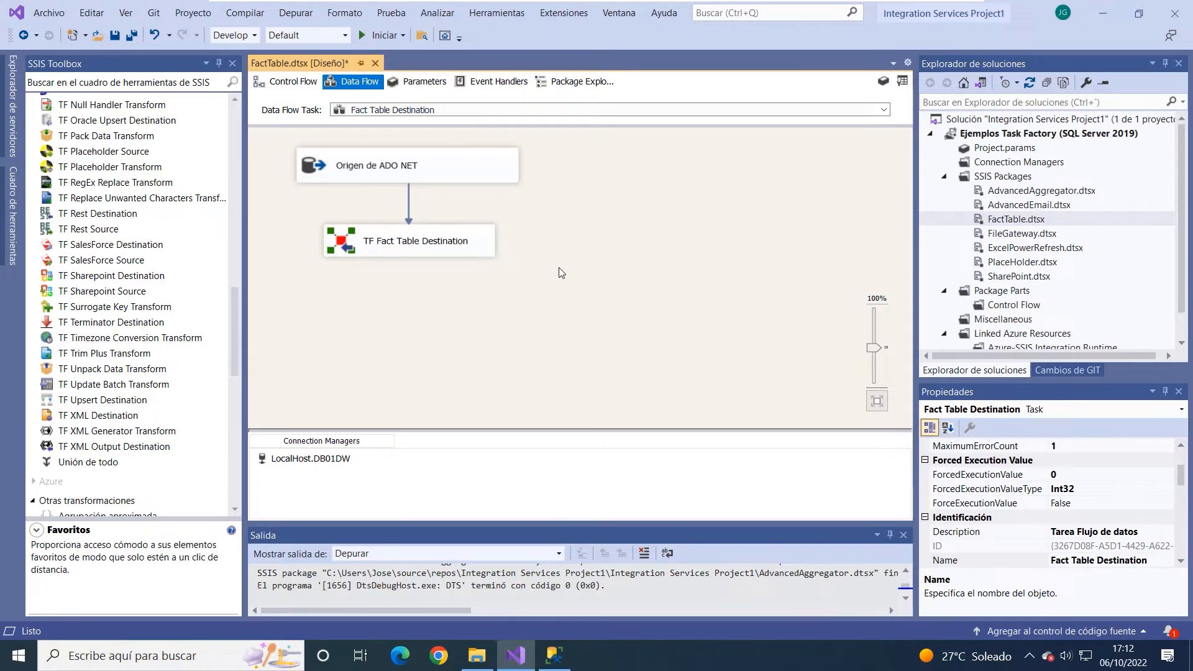
- Switch to SQL Server Management Studio and examine the DimClientes, DimPedidos, DimProductos and FactVentas tables of the DB01DW database
click(554, 656)
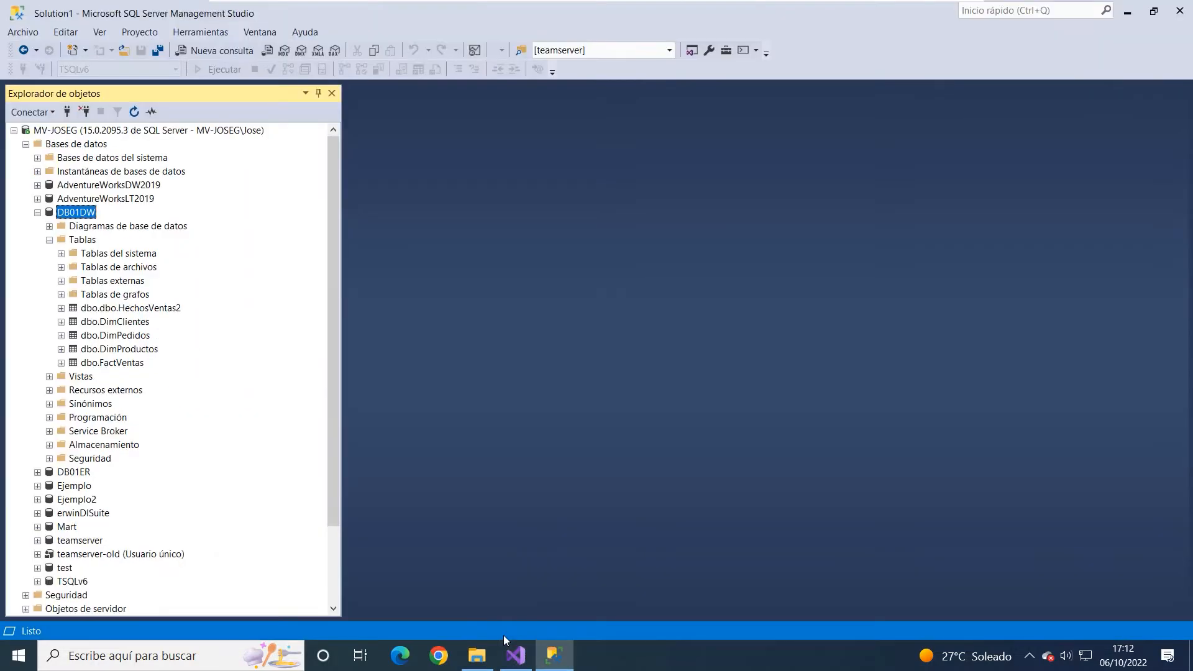
click(103, 324)
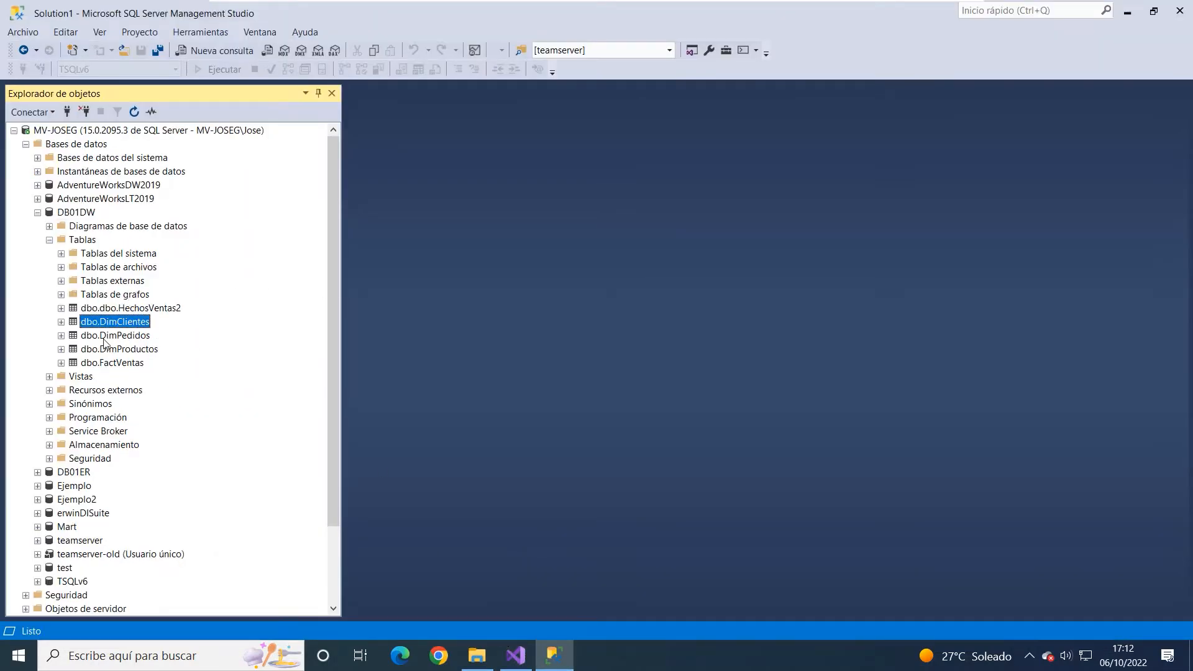
click(105, 362)
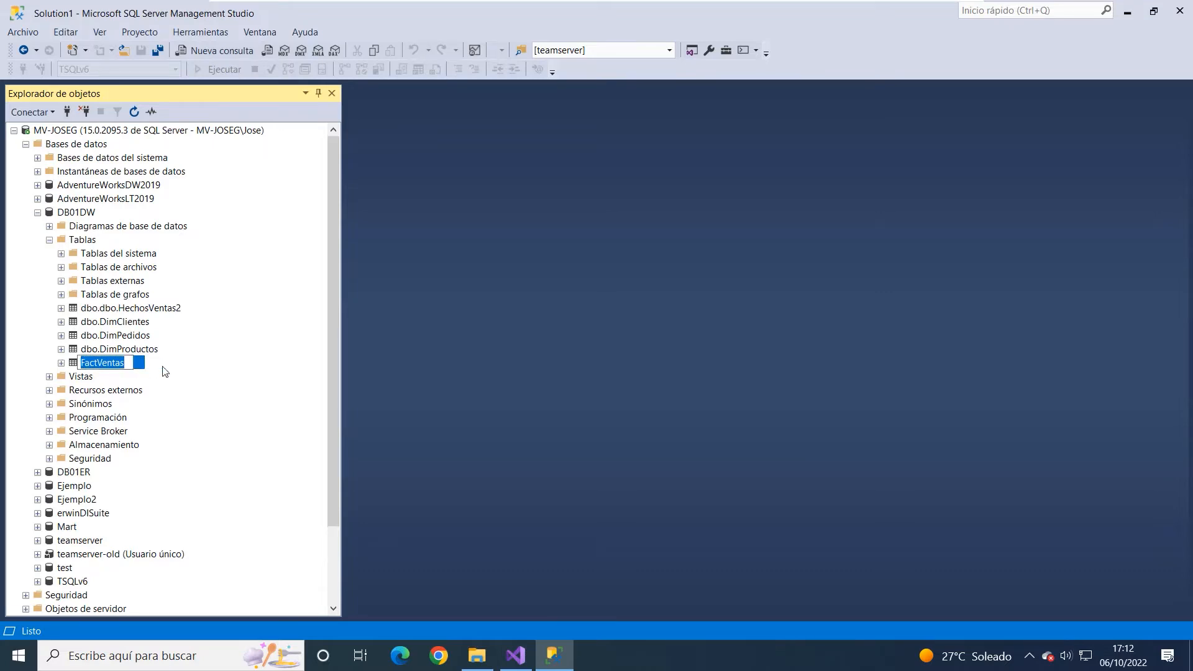
click(134, 323)
click(128, 338)
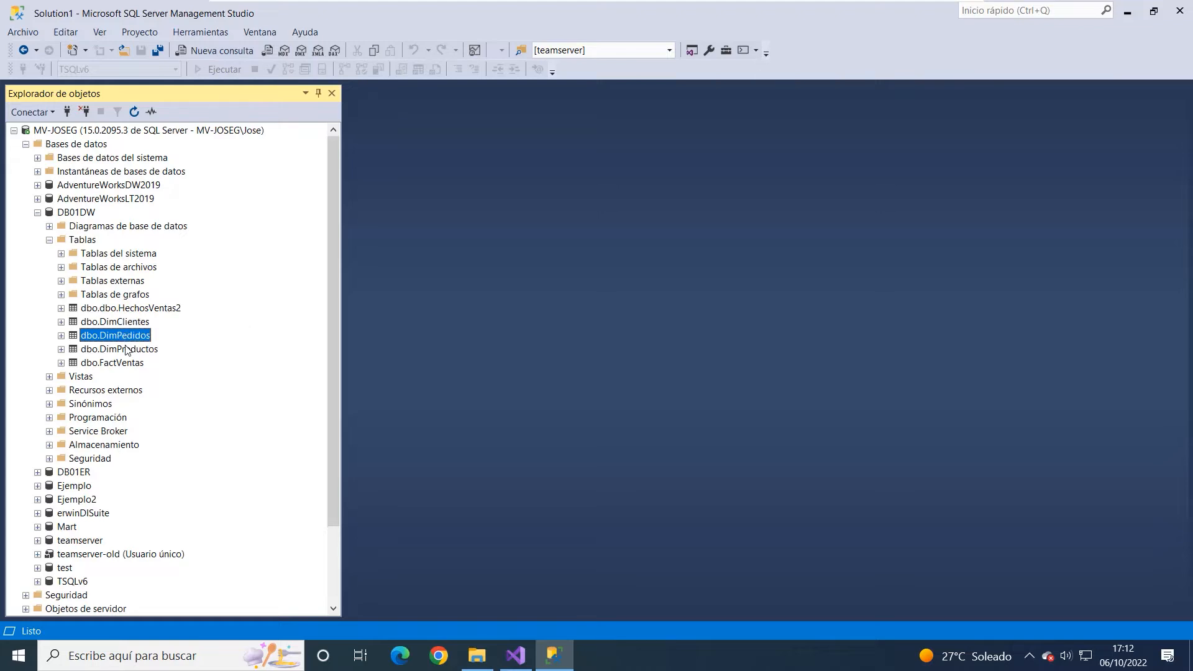
click(126, 350)
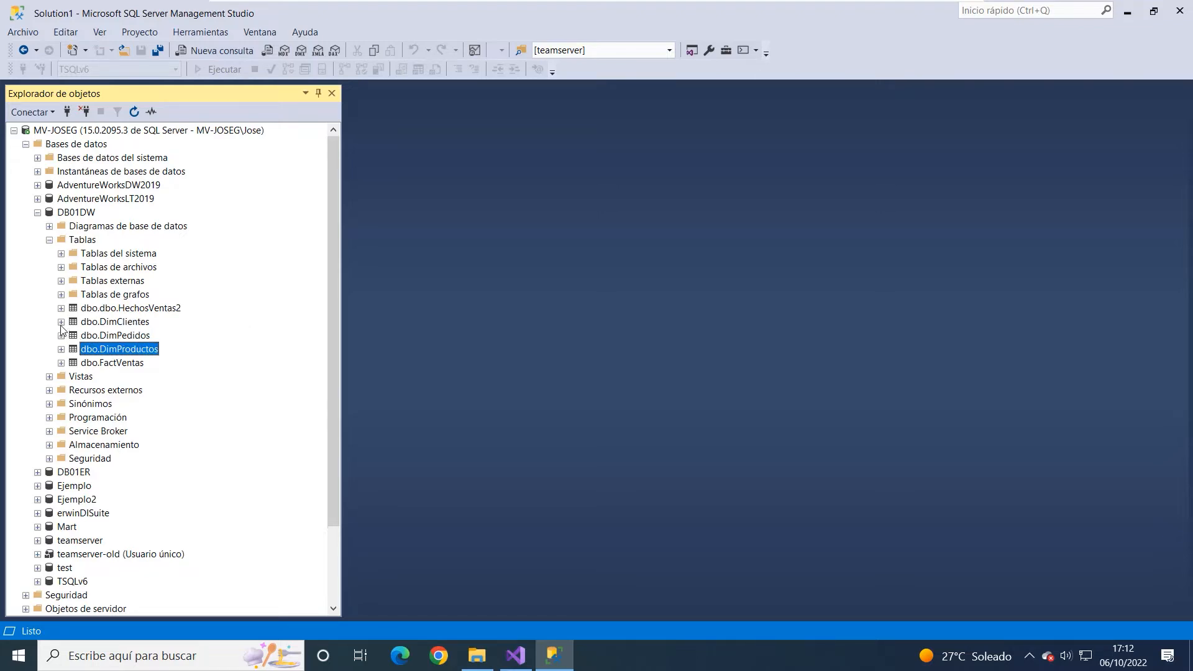
click(120, 364)
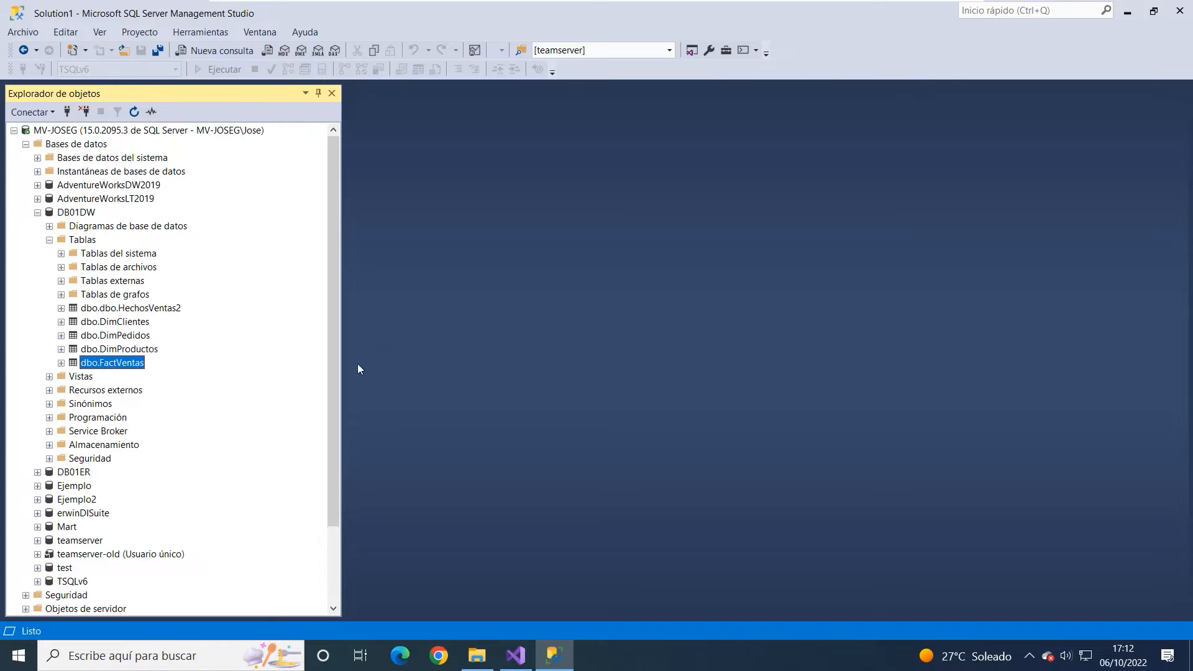
- Switch back to Visual Studio and open the Origen de ADO NET source's editor, moving it clear of the data flow
click(516, 656)
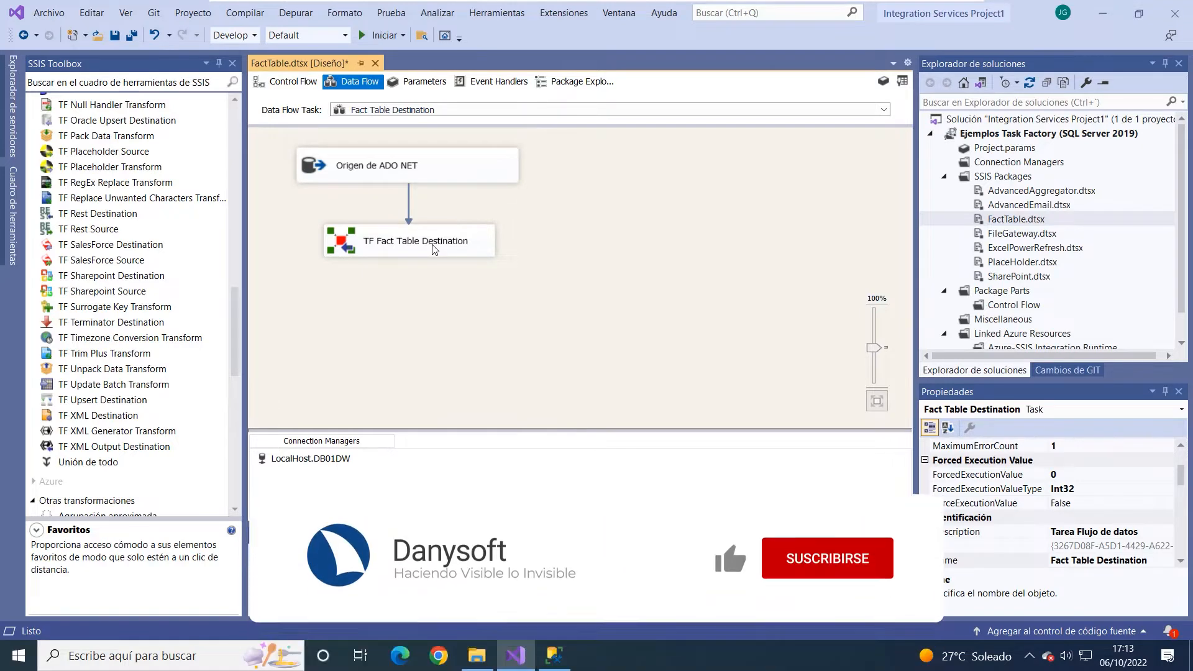
click(383, 171)
double_click(384, 171)
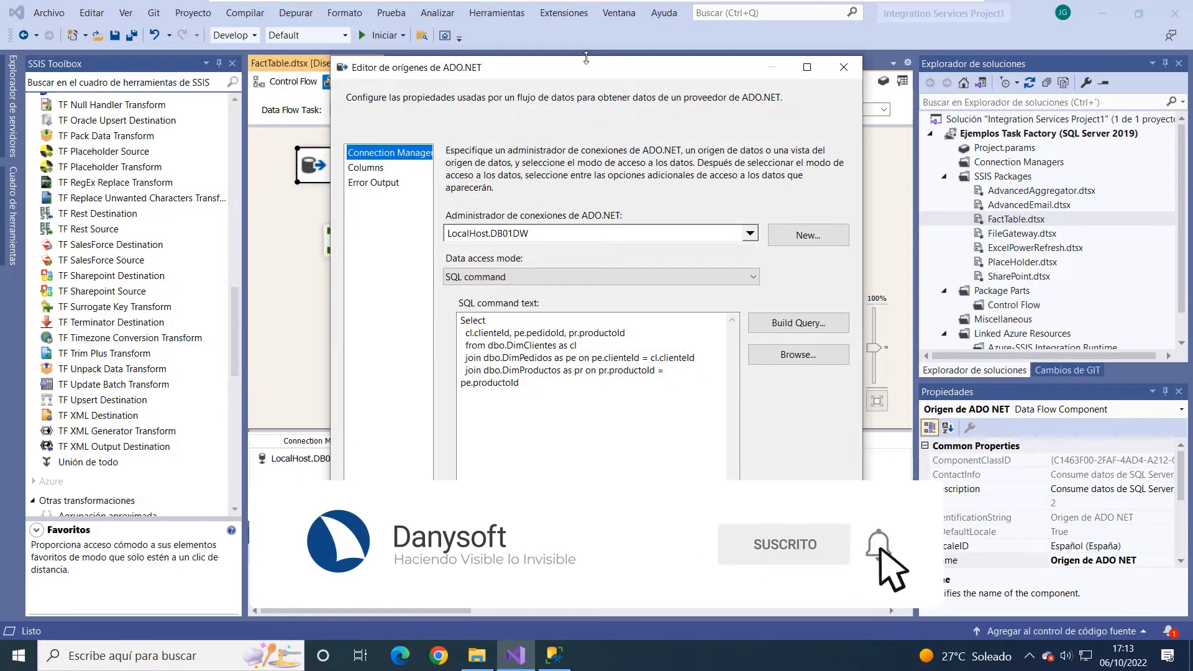
drag(584, 67, 698, 46)
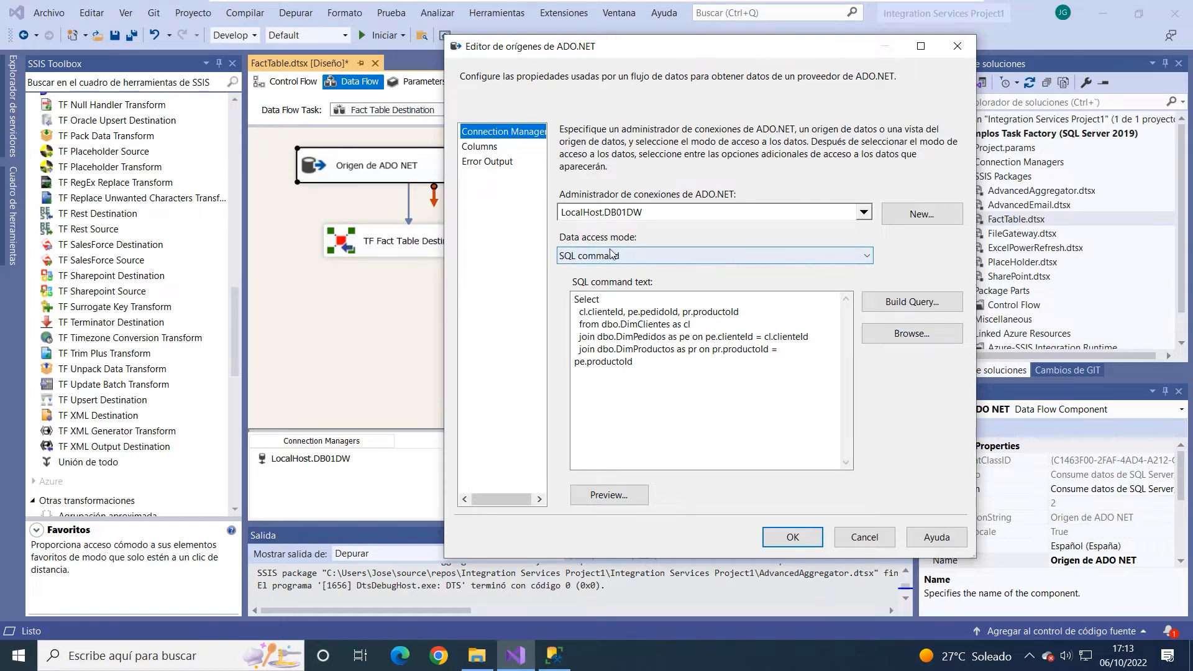
- Examine the source's SQL command, including its selected ID columns and the joins between the dimension tables
click(603, 299)
key(ctrl+a)
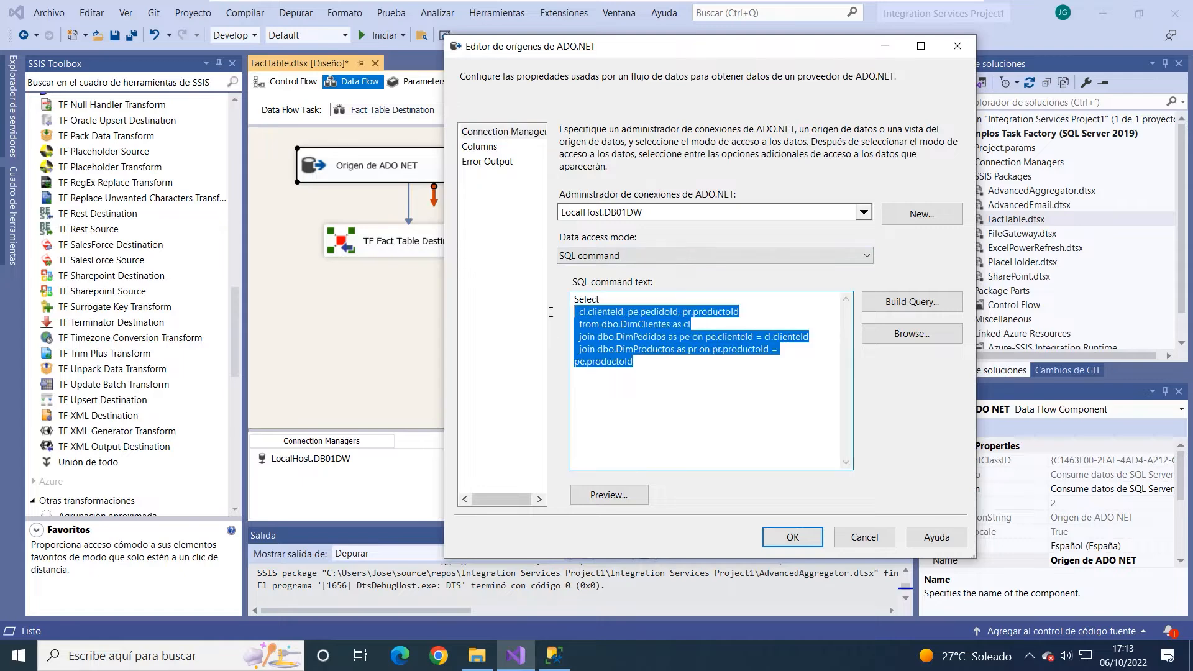
click(697, 335)
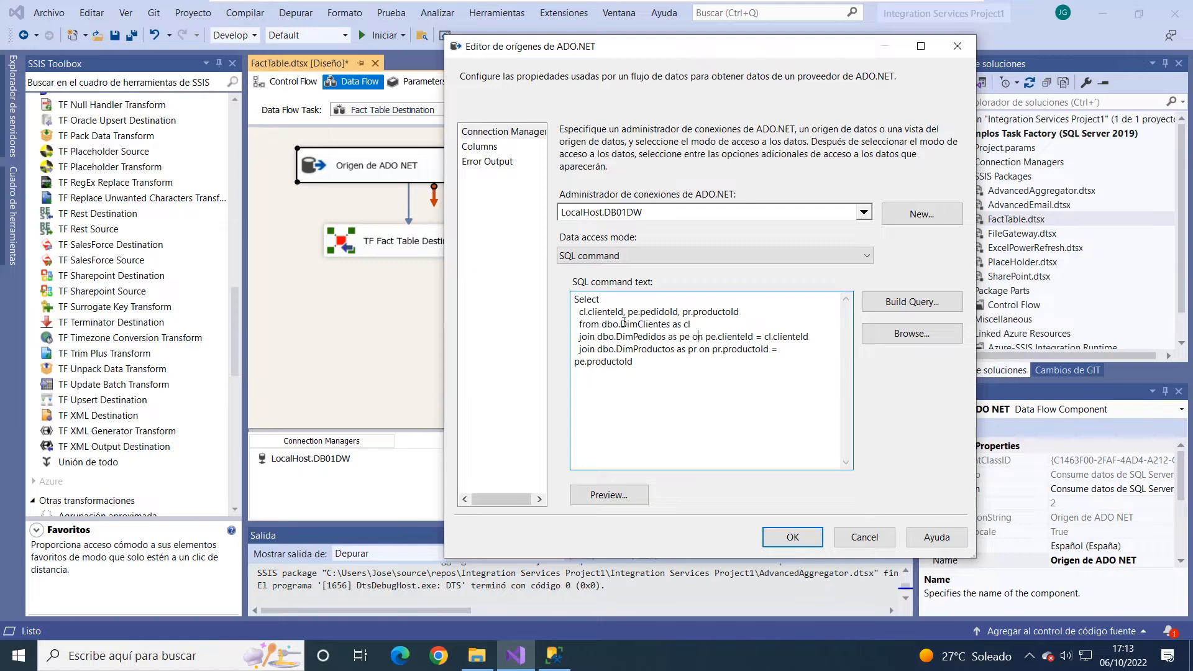
drag(623, 323, 652, 349)
click(619, 349)
drag(576, 312, 742, 312)
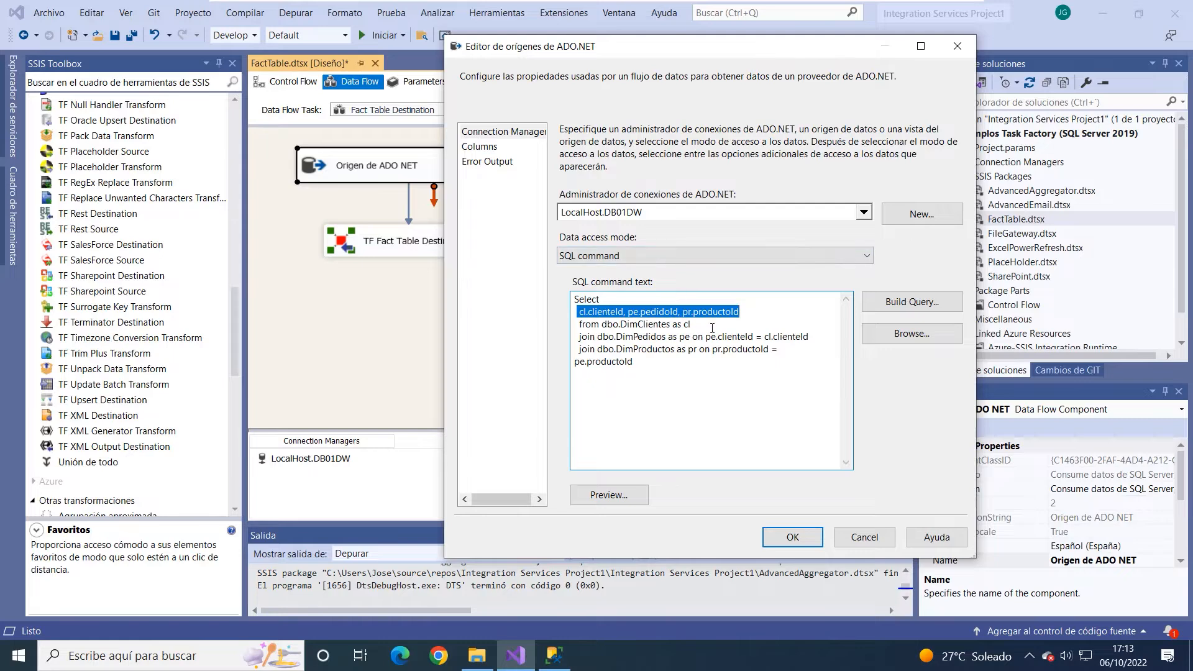
click(748, 308)
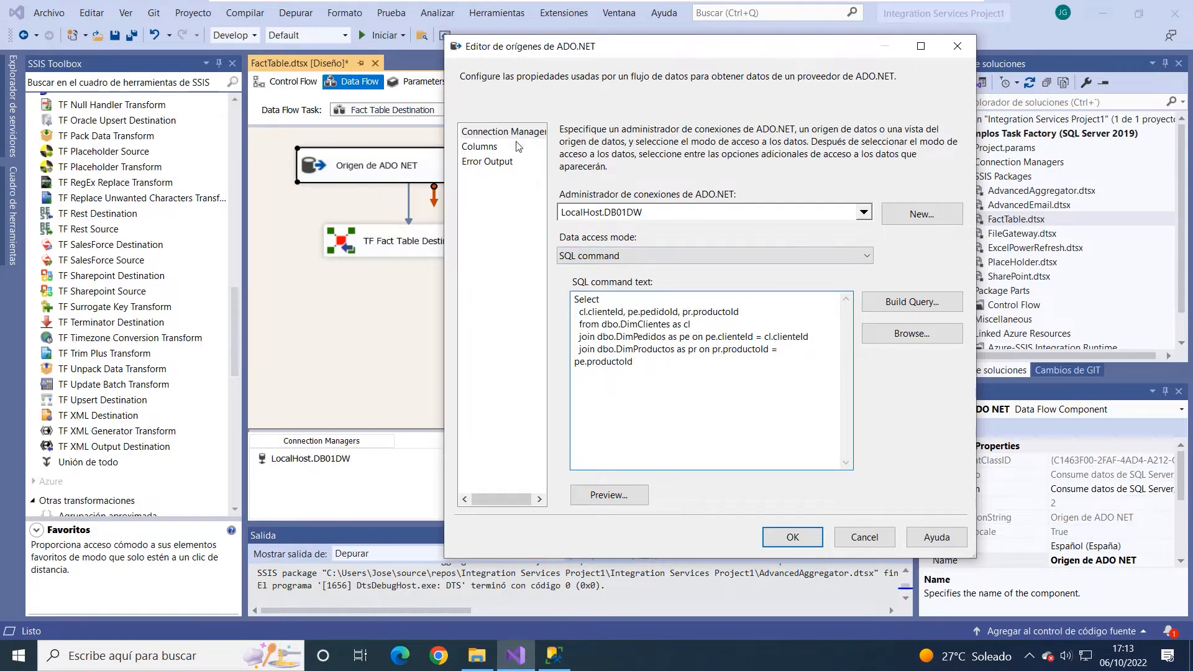
- Review the source's external and output column mapping and close the editor without changes
click(498, 150)
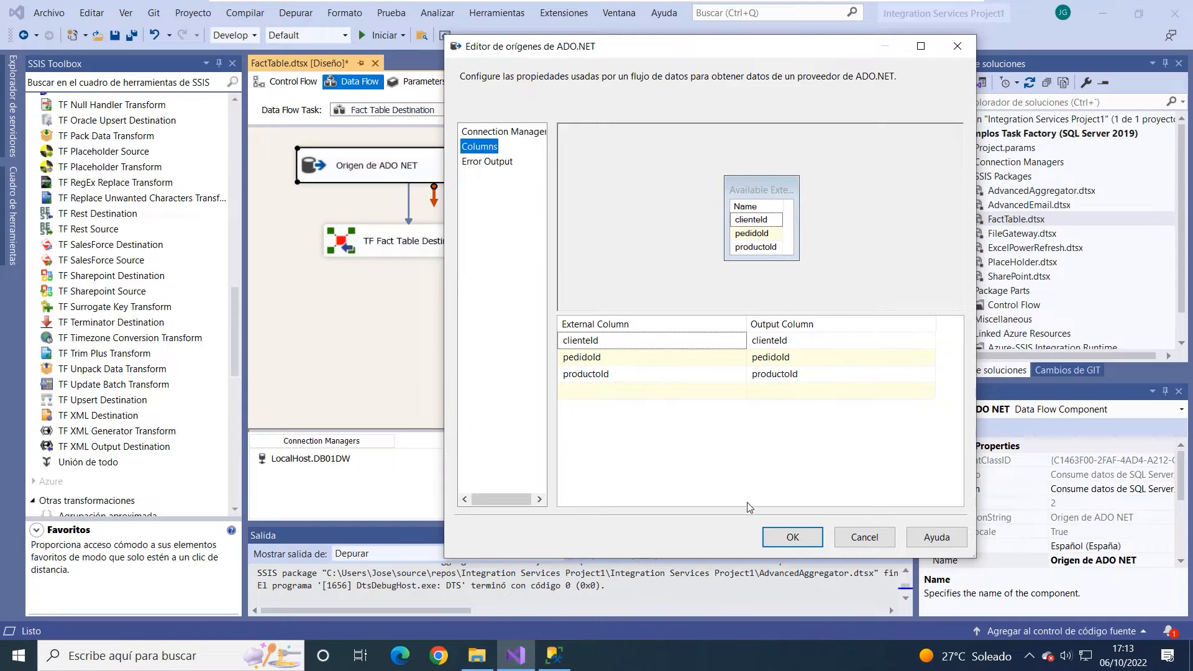
click(880, 538)
click(382, 198)
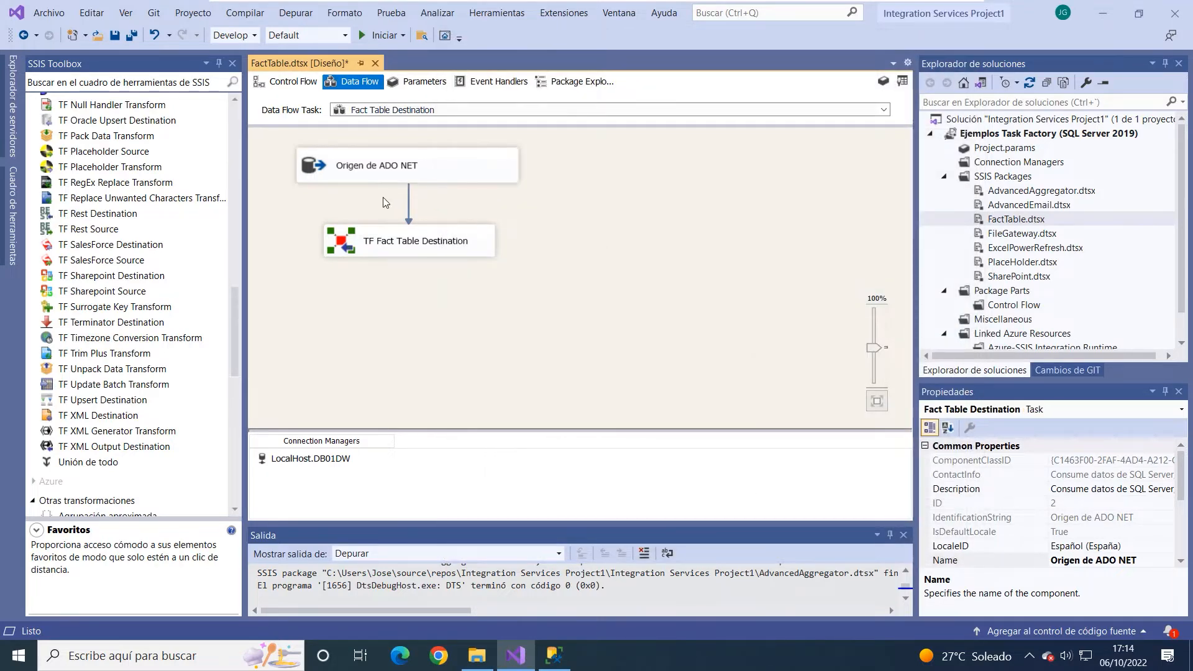
- In the TF Fact Table Destination editor, choose the LocalHost.DB01DW connection manager and the [dbo].[FactVentas] fact table
click(396, 250)
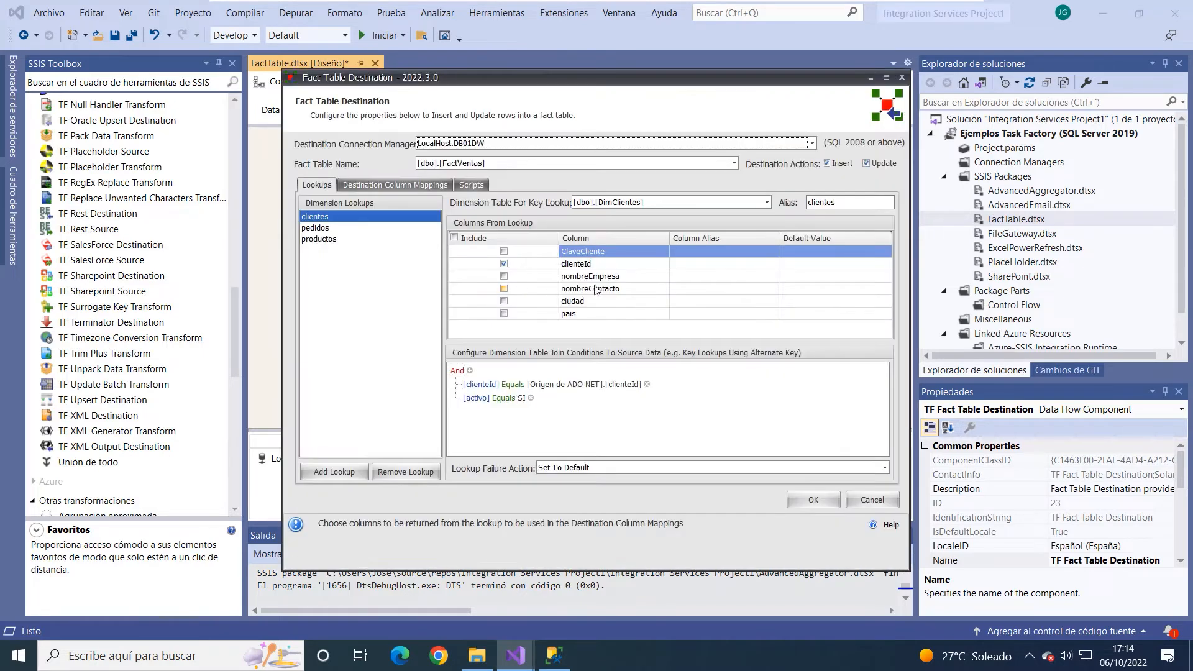
click(886, 77)
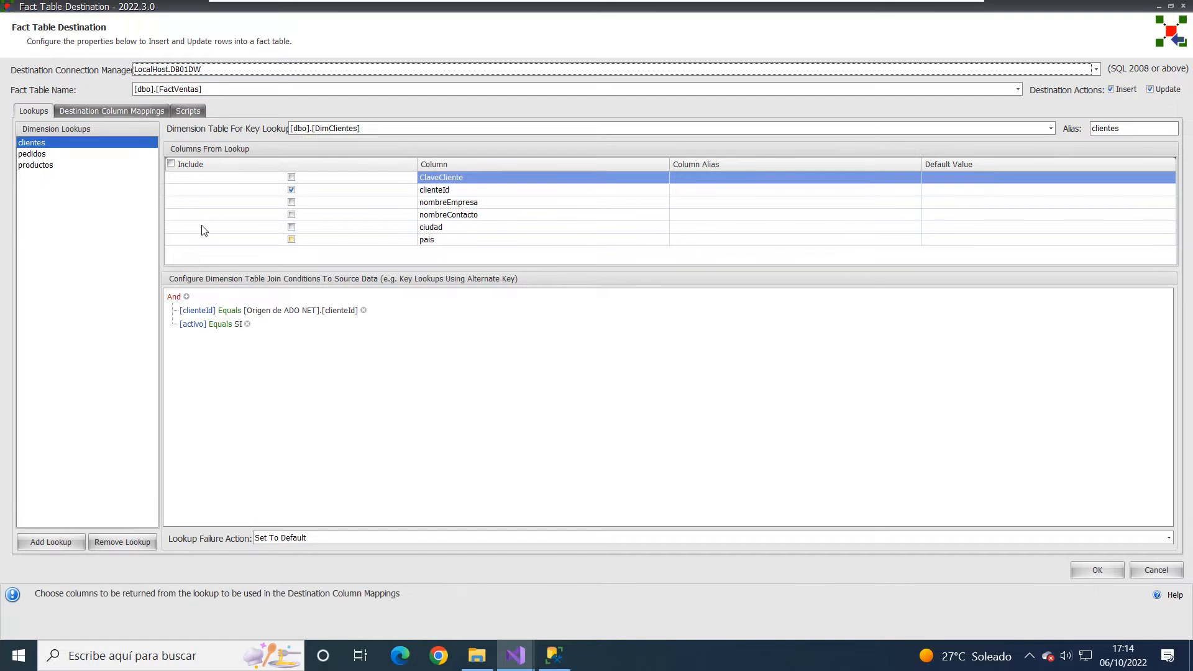
click(1096, 70)
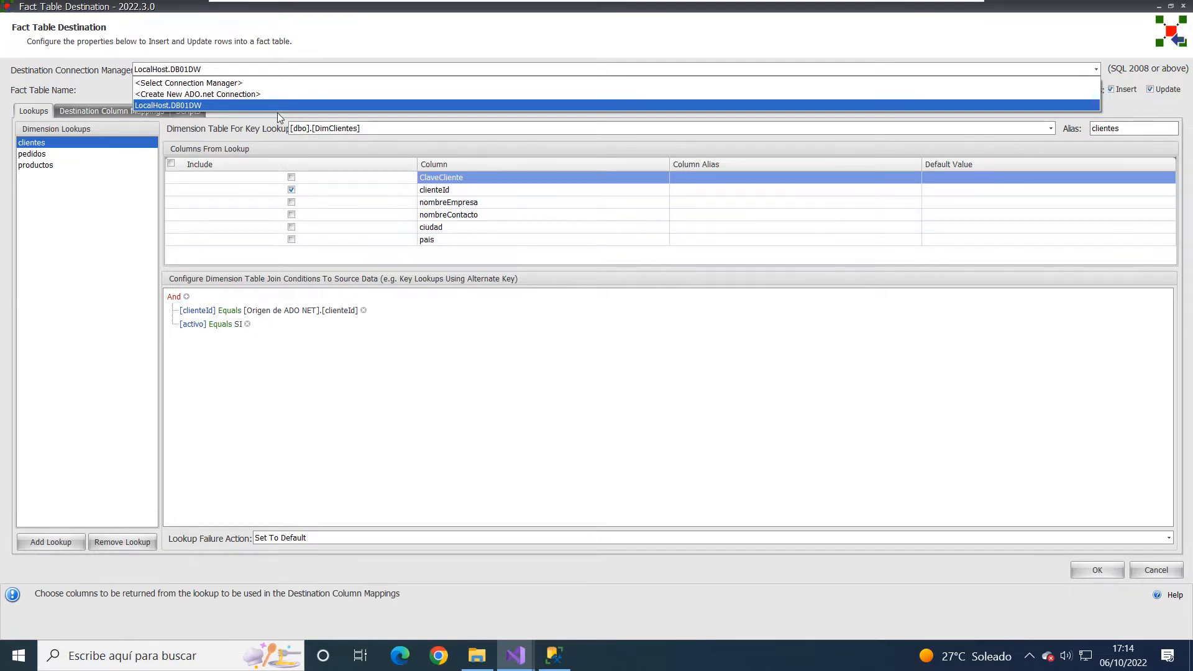
click(217, 109)
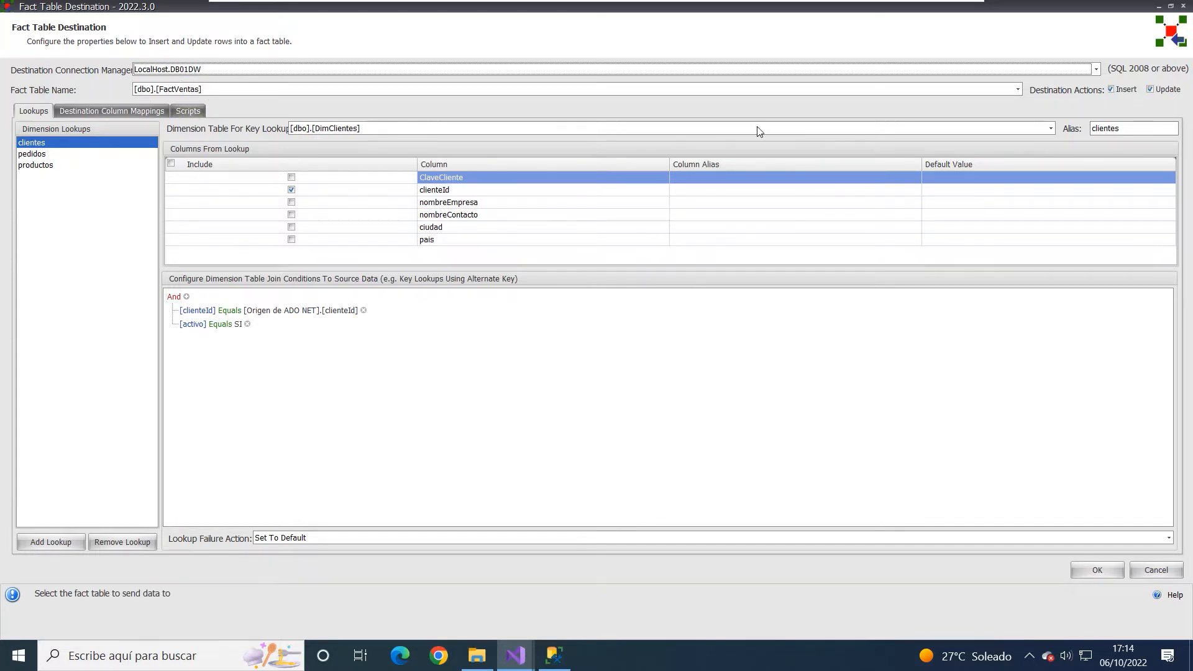
click(1019, 89)
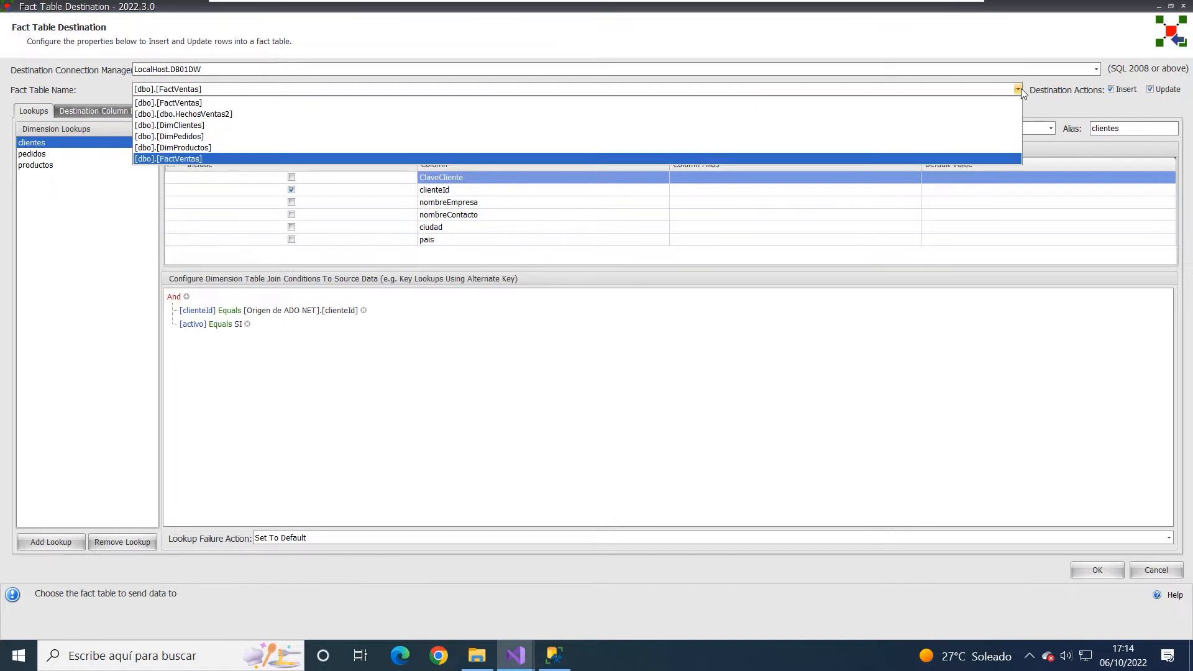
click(172, 159)
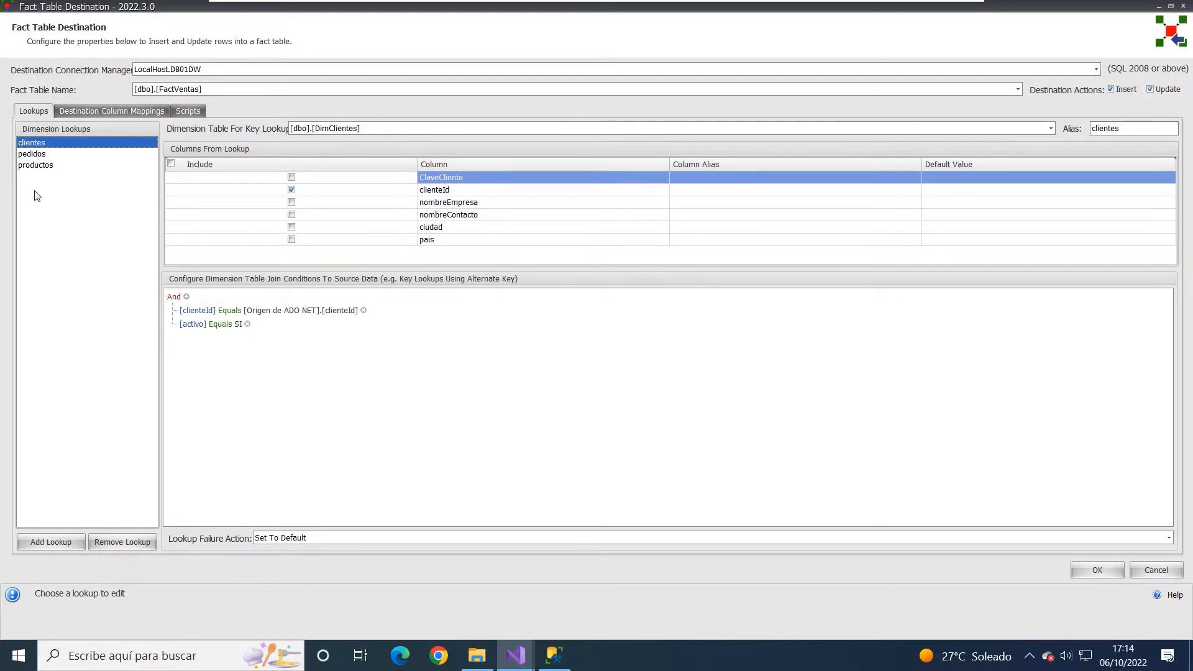
click(53, 541)
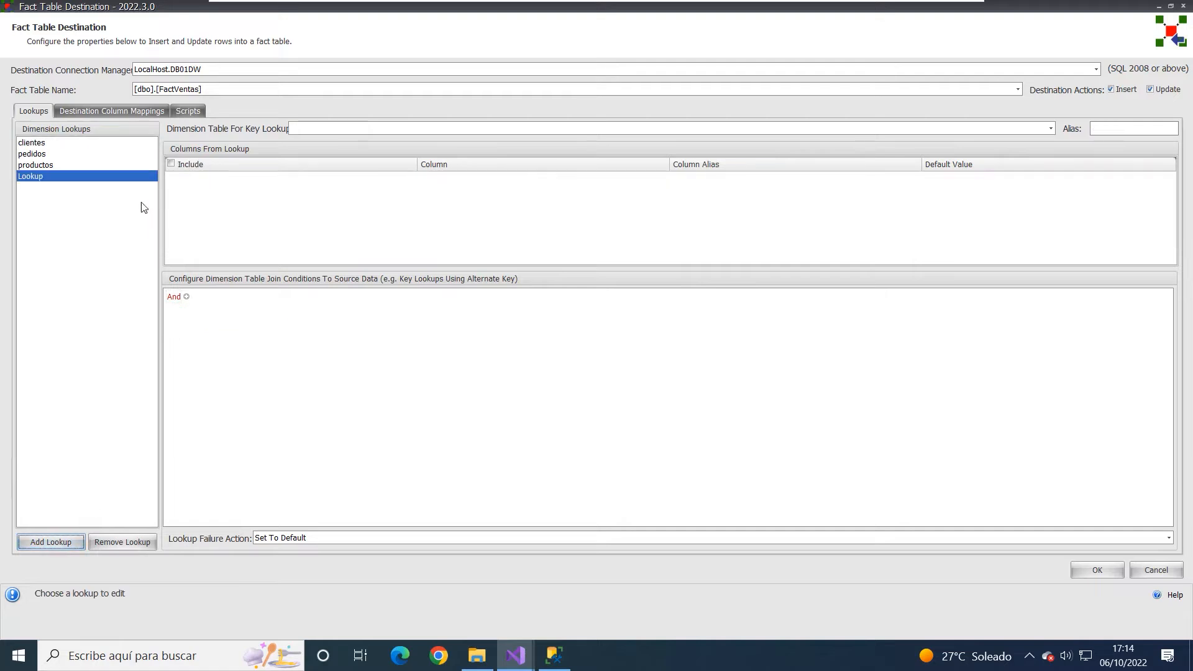
click(55, 177)
click(105, 544)
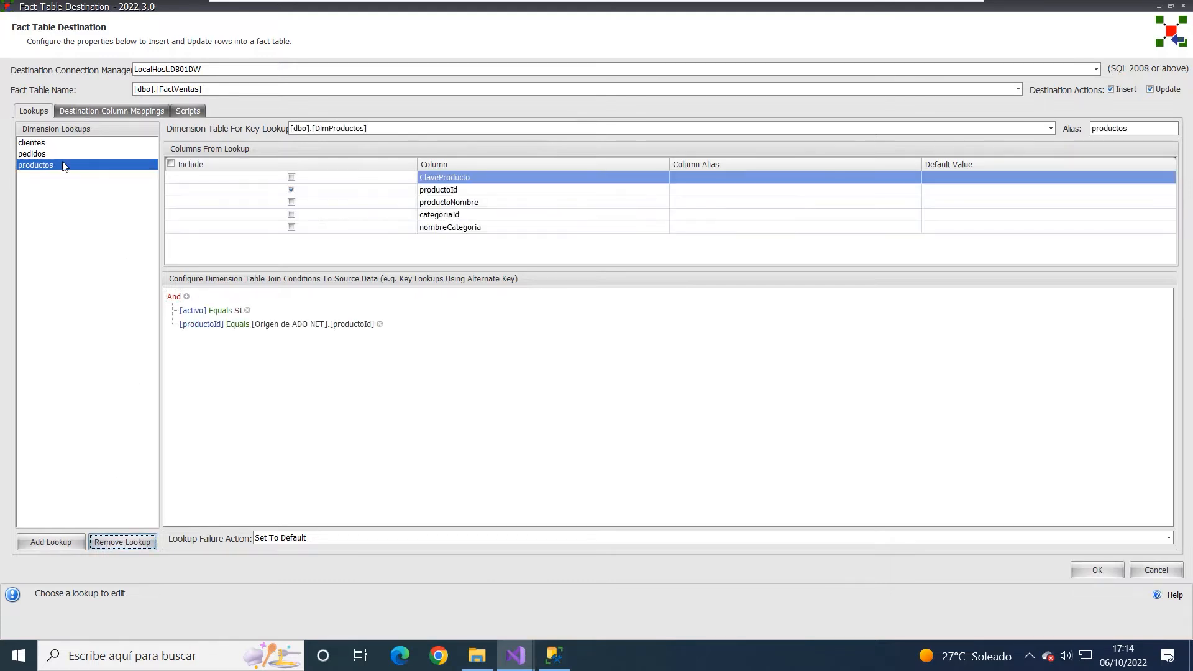
- Select the clientes lookup and choose [dbo].[DimClientes] as its dimension table for key lookup
click(60, 144)
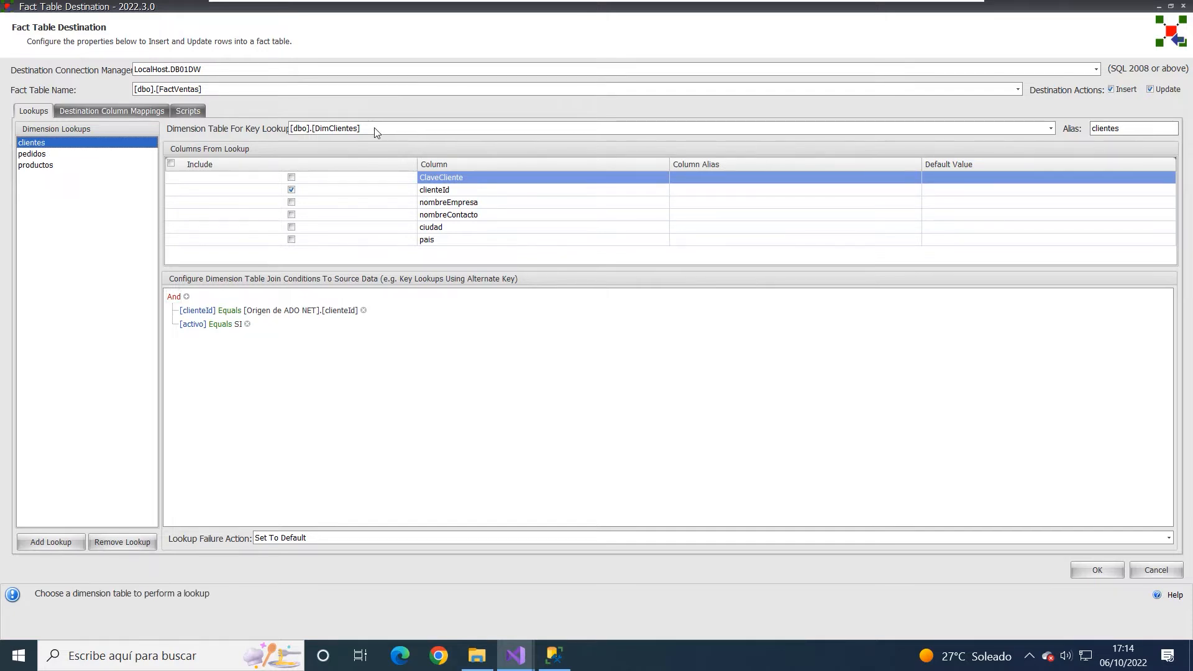
click(1050, 128)
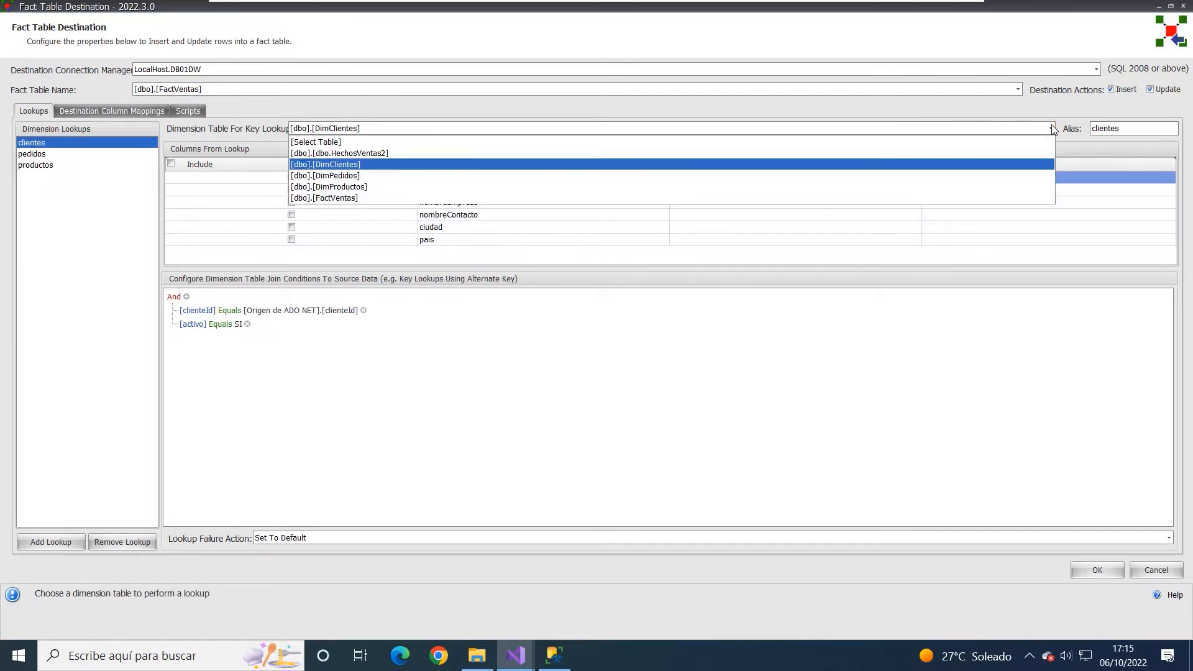
click(322, 165)
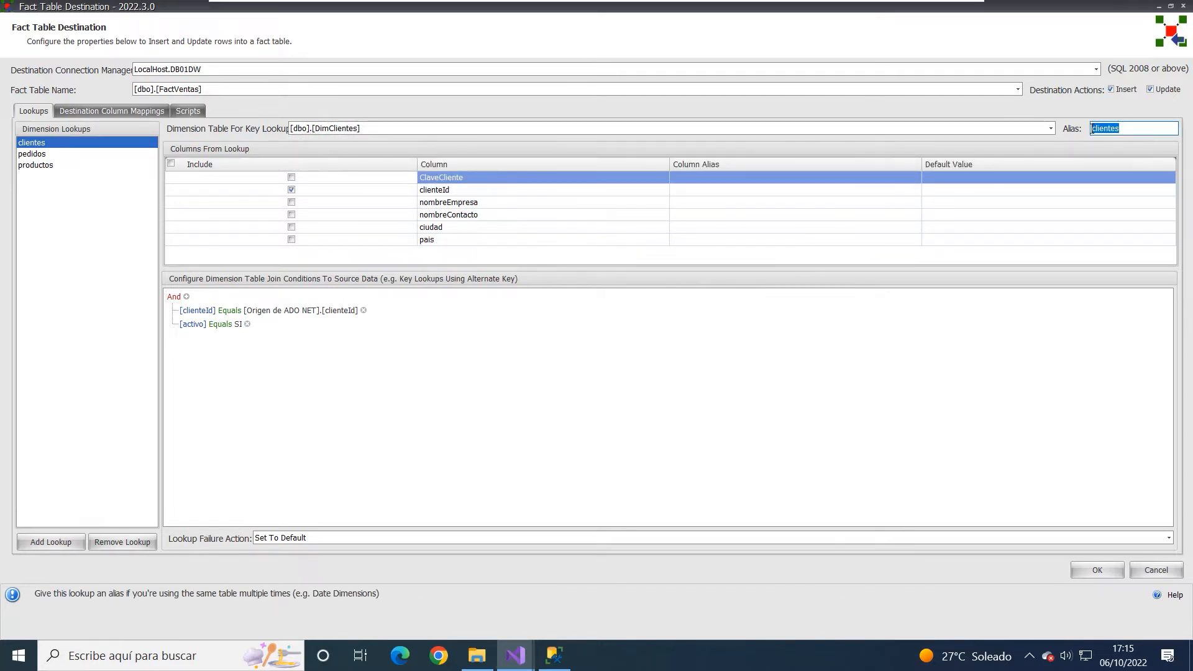
click(99, 226)
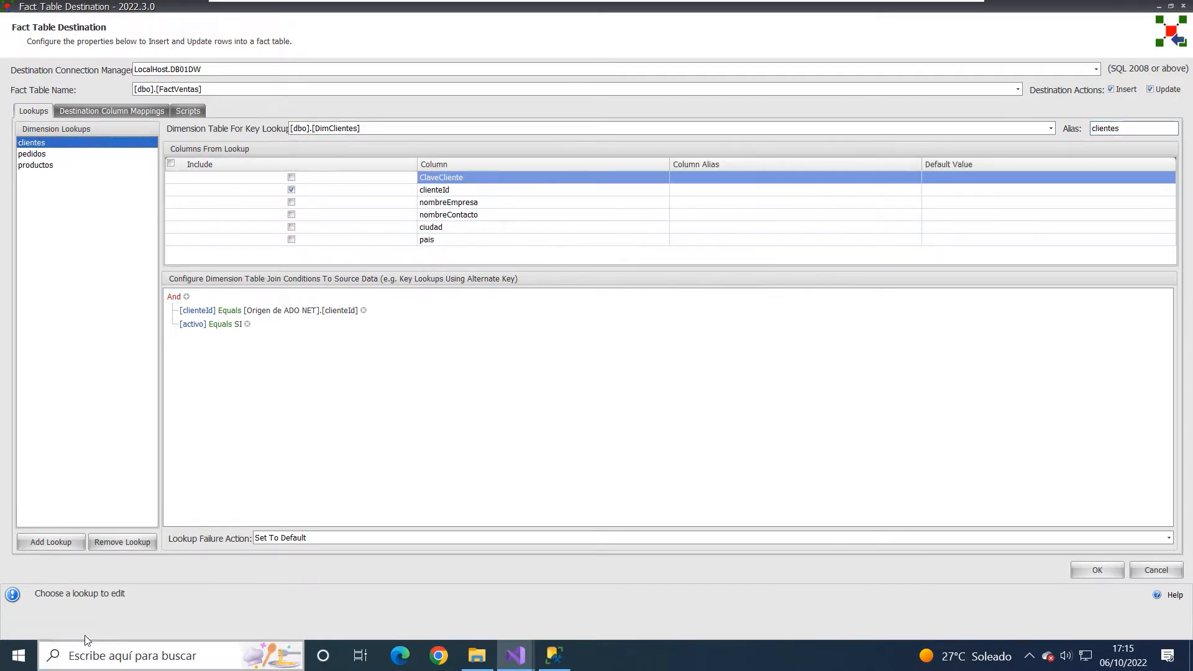
- Add a dimension lookup that uses the [dbo].[dbo.HechosVentas2] table
click(51, 542)
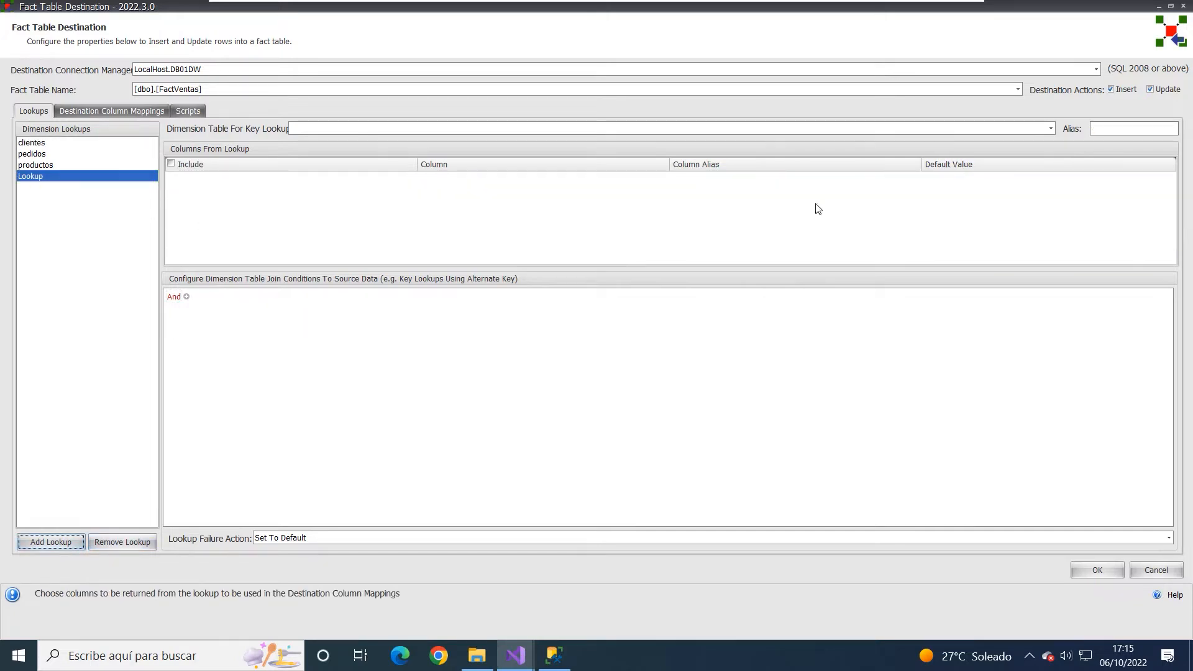
click(1050, 127)
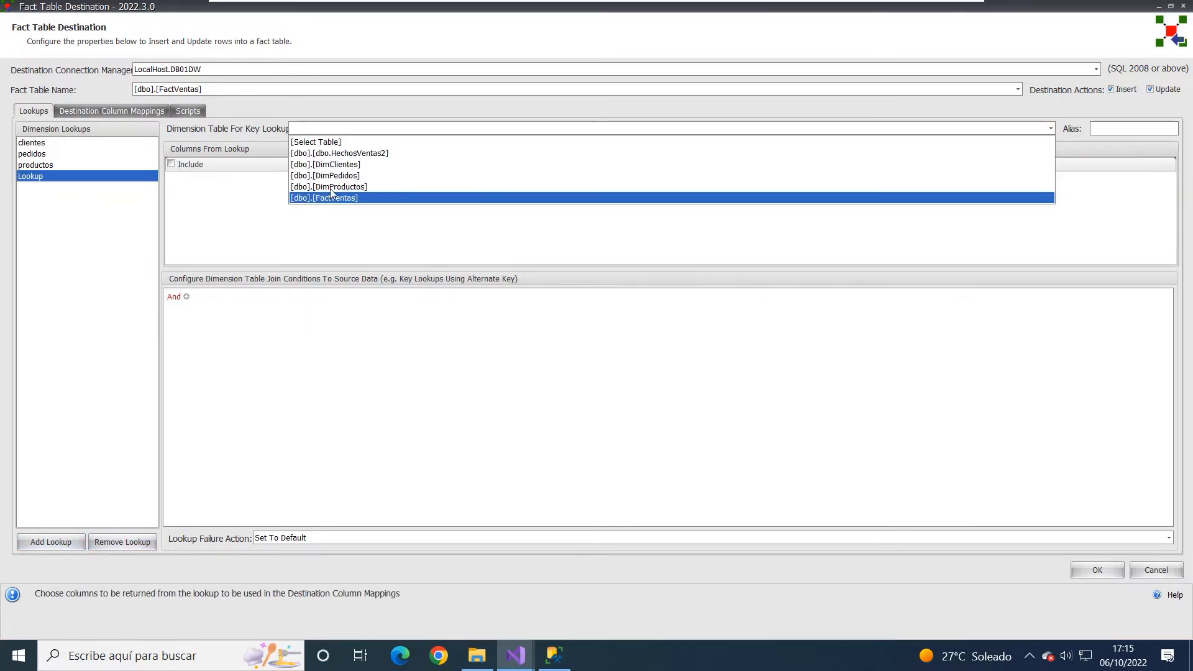
click(326, 153)
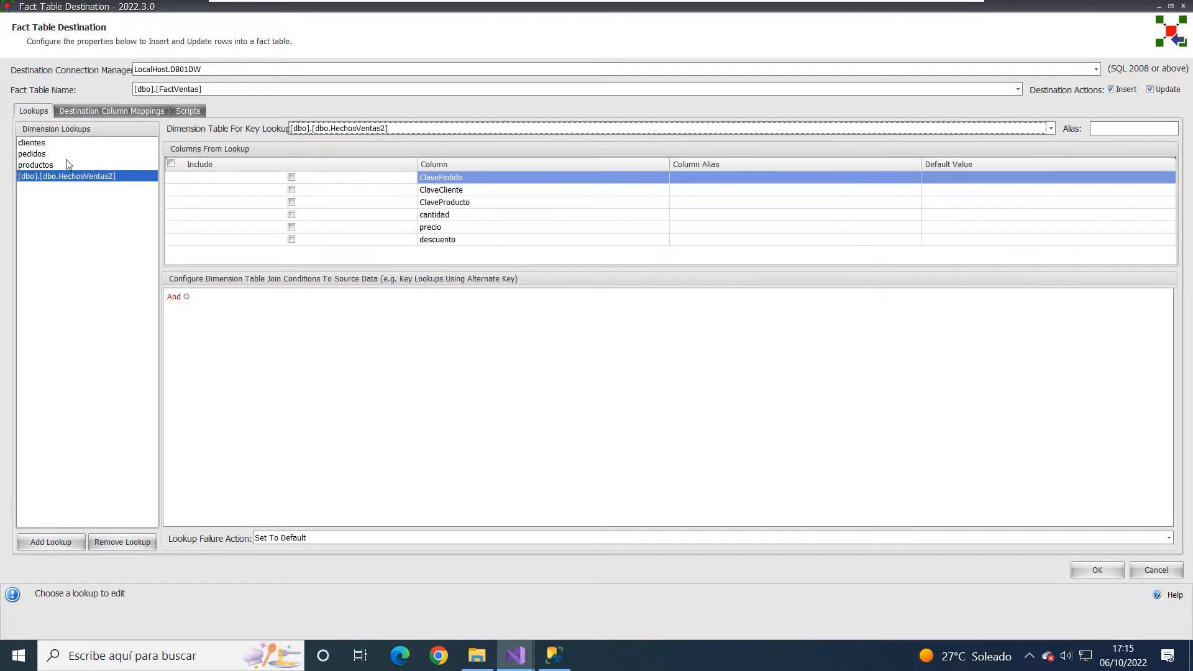
- Give the HechosVentas2 lookup the alias hechos2 and include its ClavePedido column
click(1124, 132)
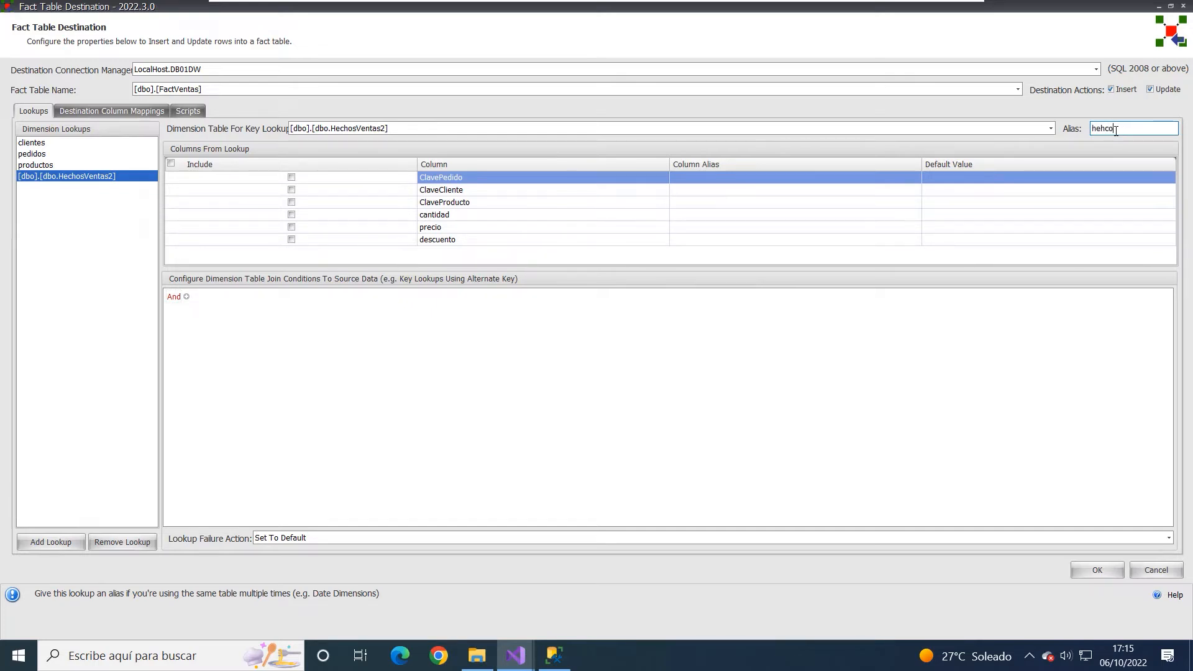
text(hechos2)
click(323, 180)
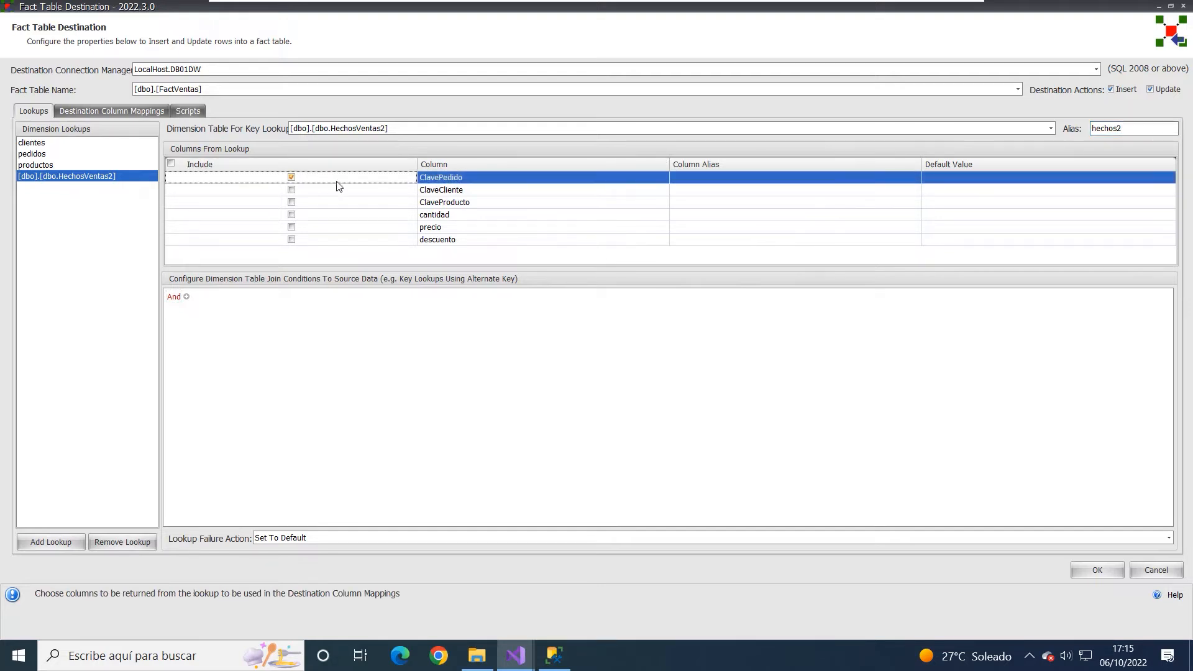
click(503, 183)
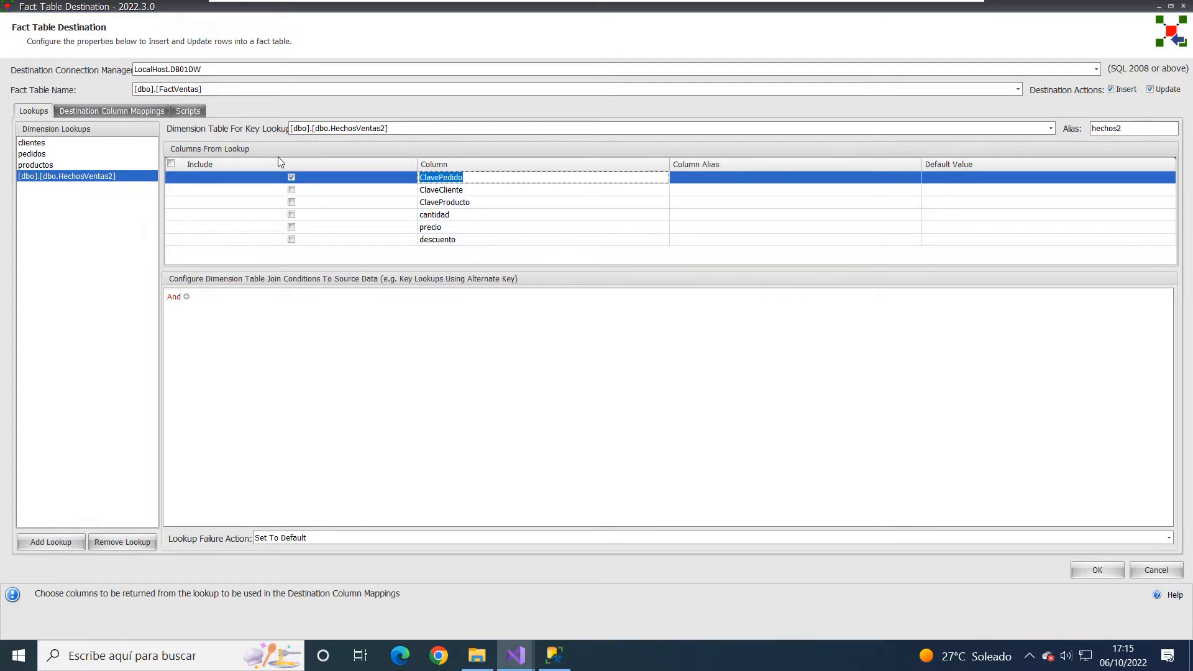
- Clear the included ClavePedido and ClaveCliente columns in the hechos2 lookup and remove that lookup
click(311, 187)
click(289, 180)
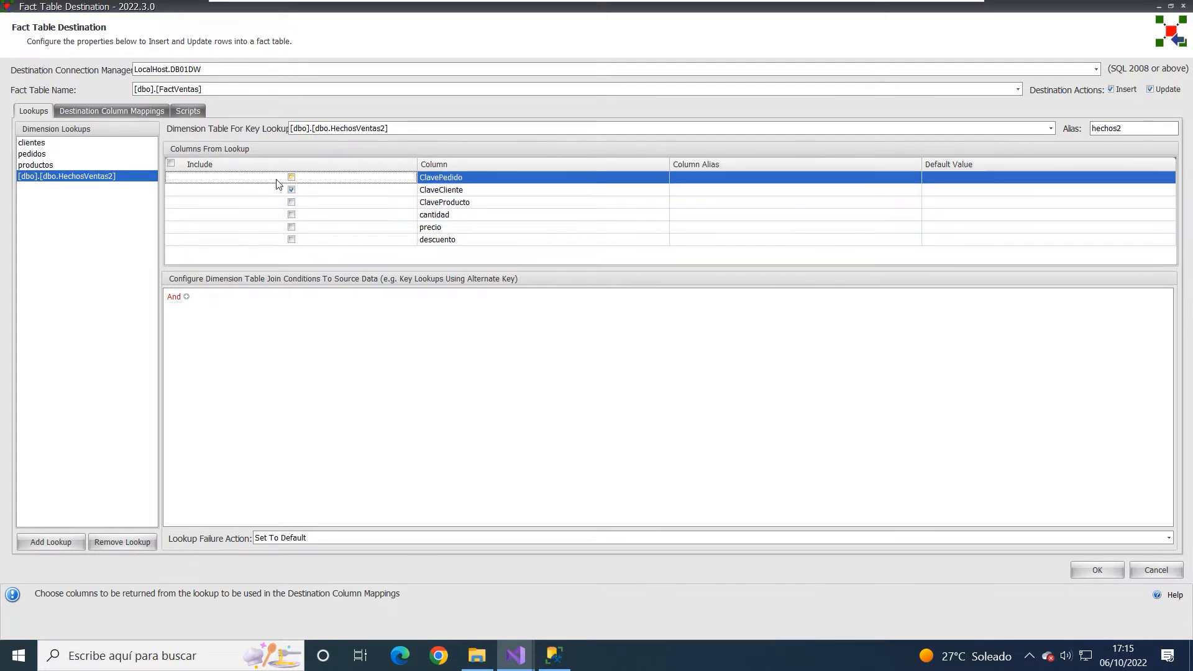
click(291, 189)
click(292, 190)
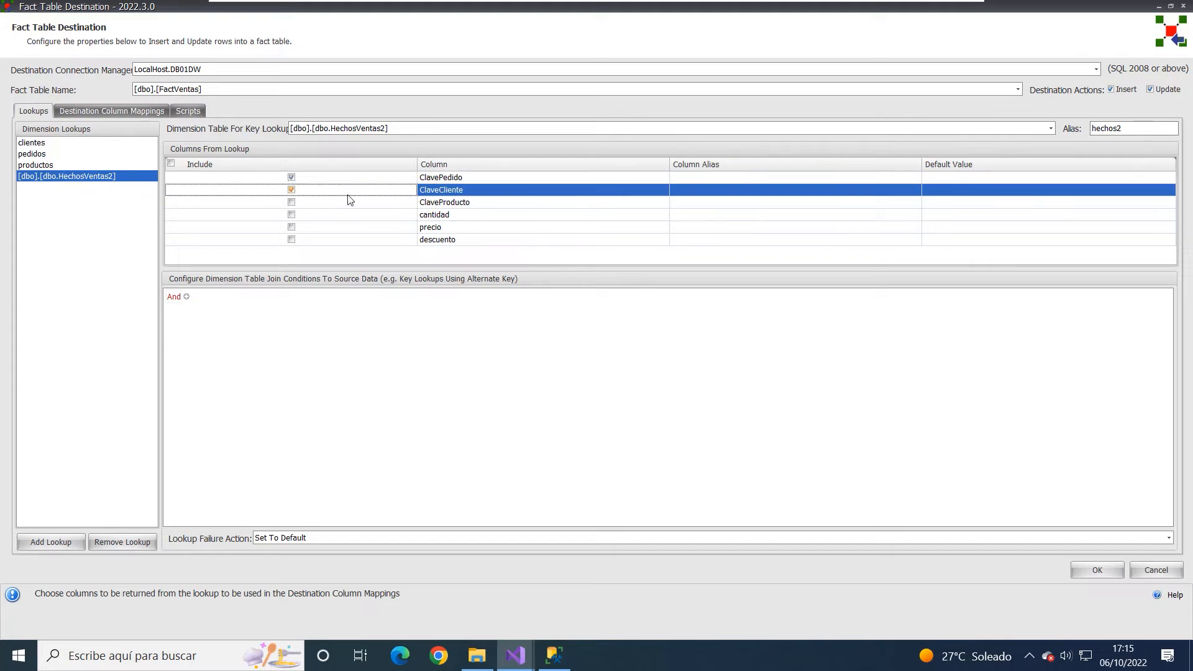
click(292, 179)
click(291, 190)
click(136, 205)
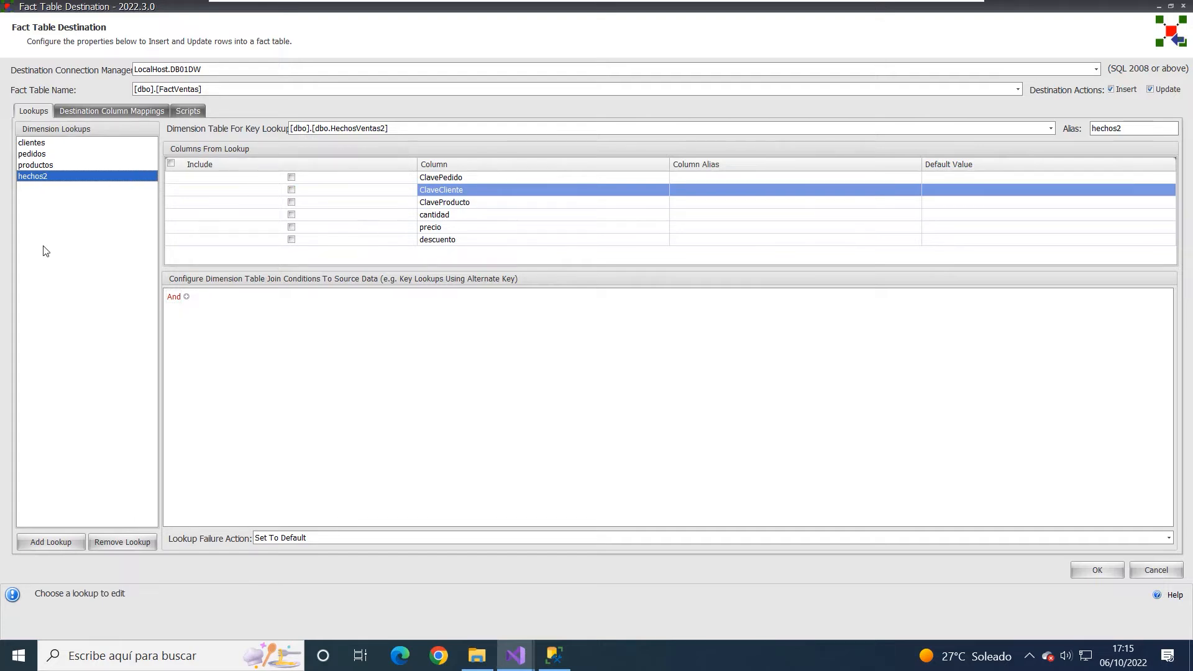
click(125, 543)
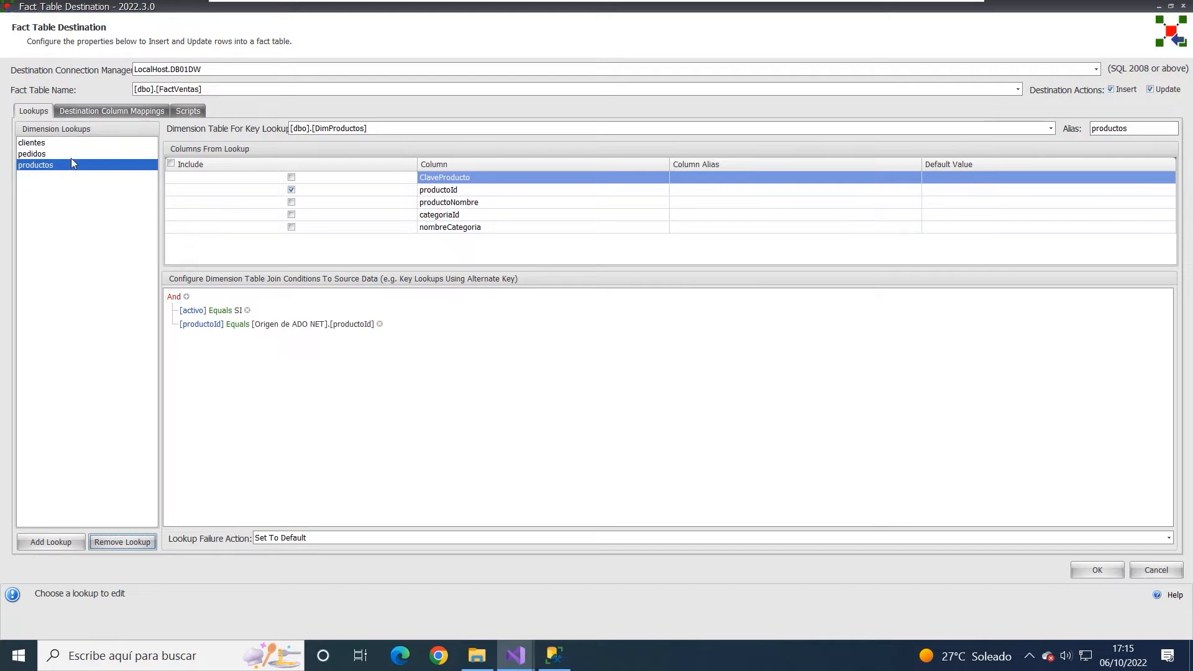
- Review the included columns and join conditions of the clientes, pedidos and productos lookups, ending on clientes
click(58, 145)
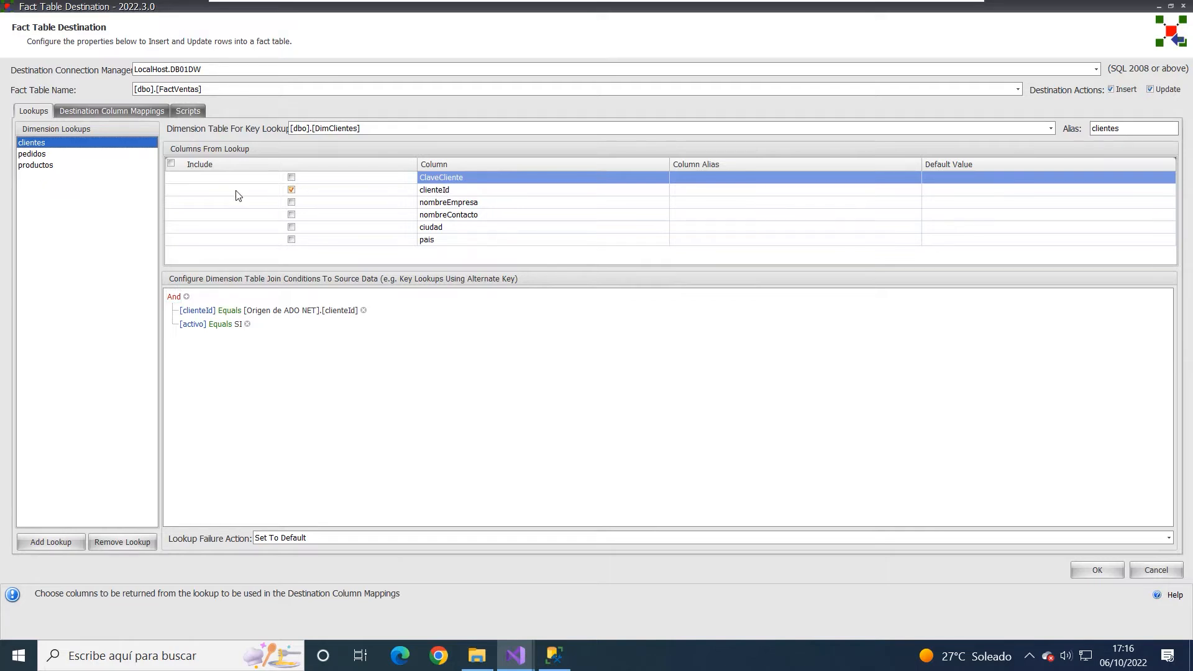
click(46, 155)
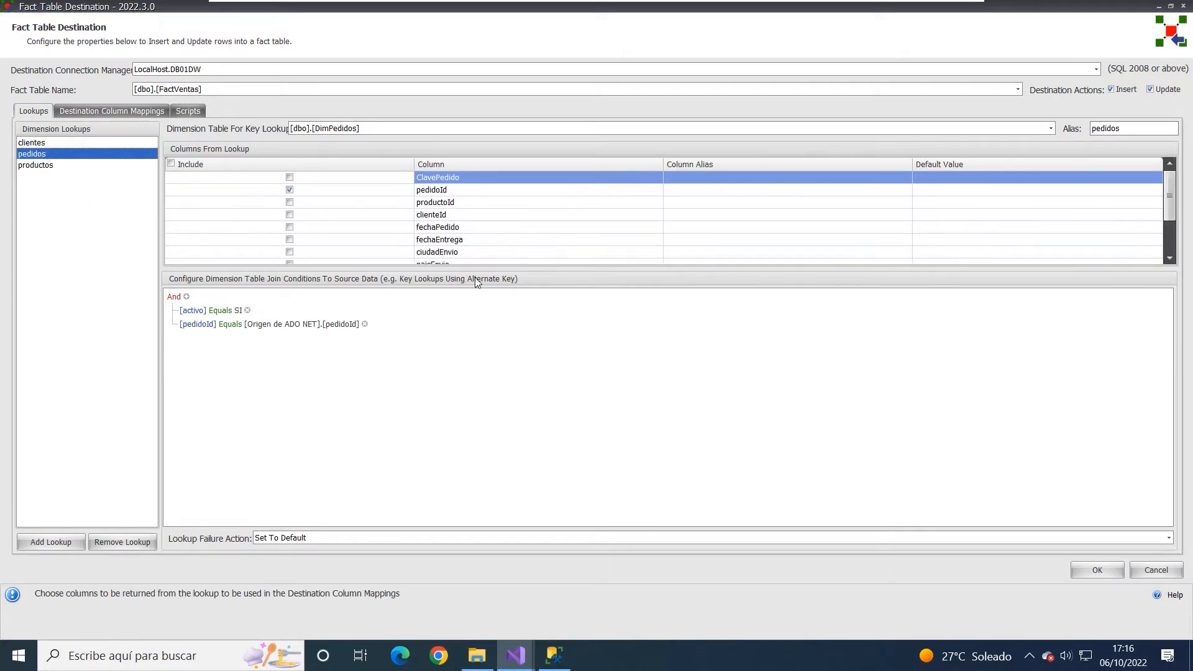
click(38, 166)
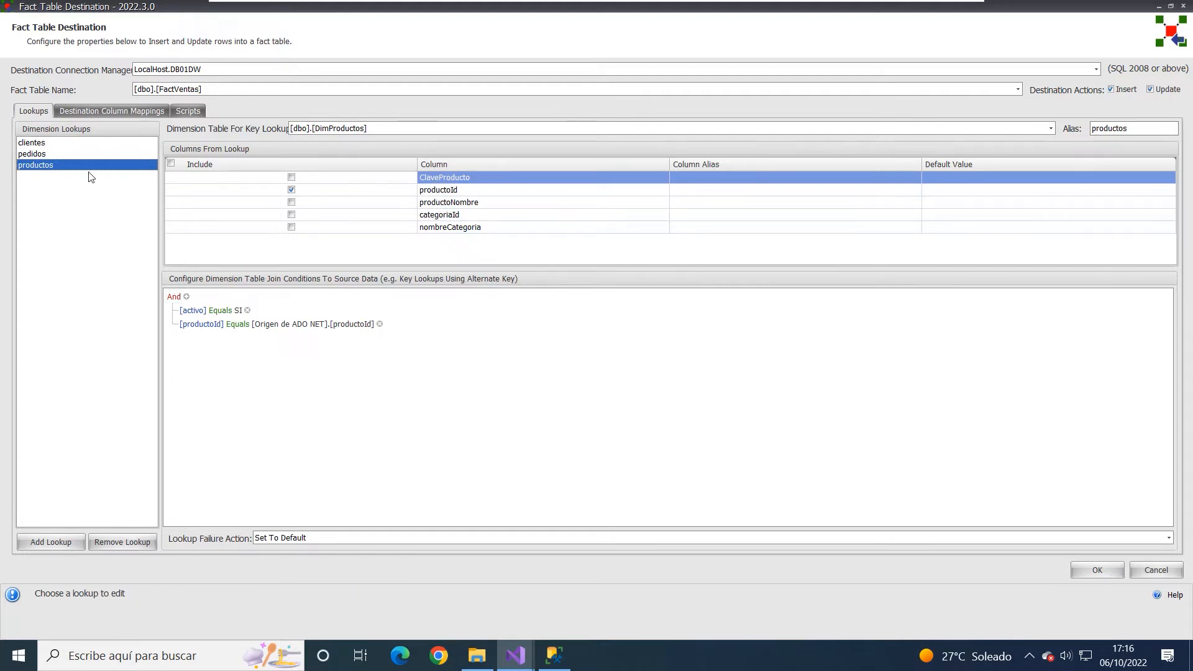
click(32, 144)
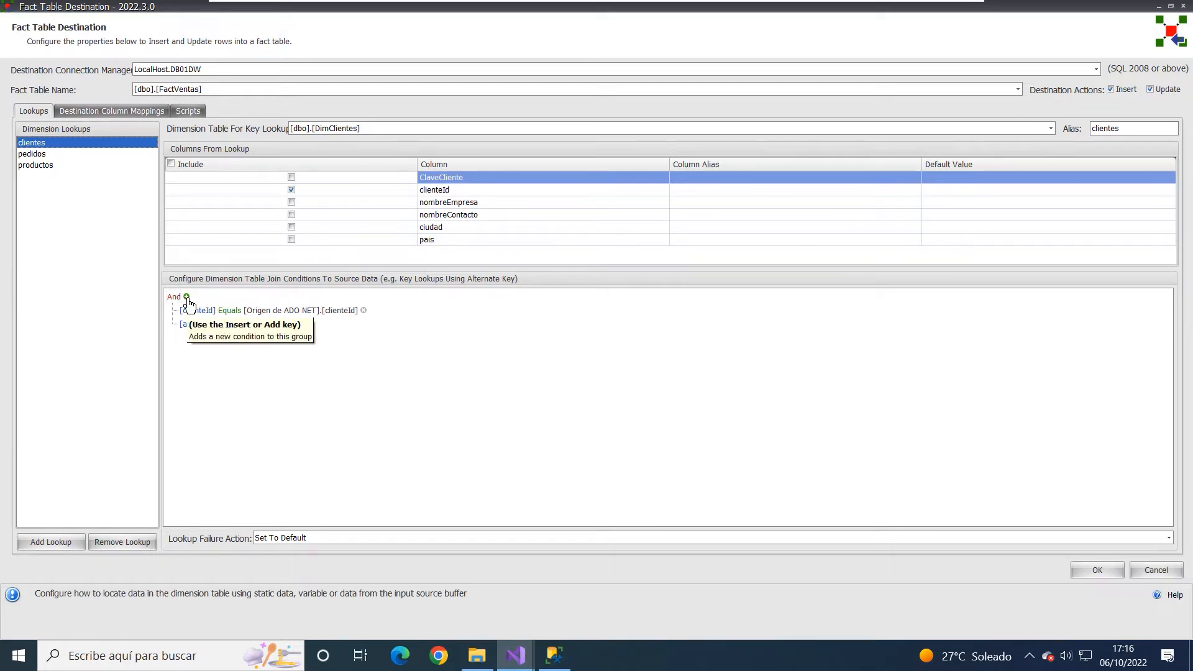
- Add a join condition clienteId Equals [Origen de ADO NET].[clienteId] to the clientes lookup and delete that extra condition
click(342, 346)
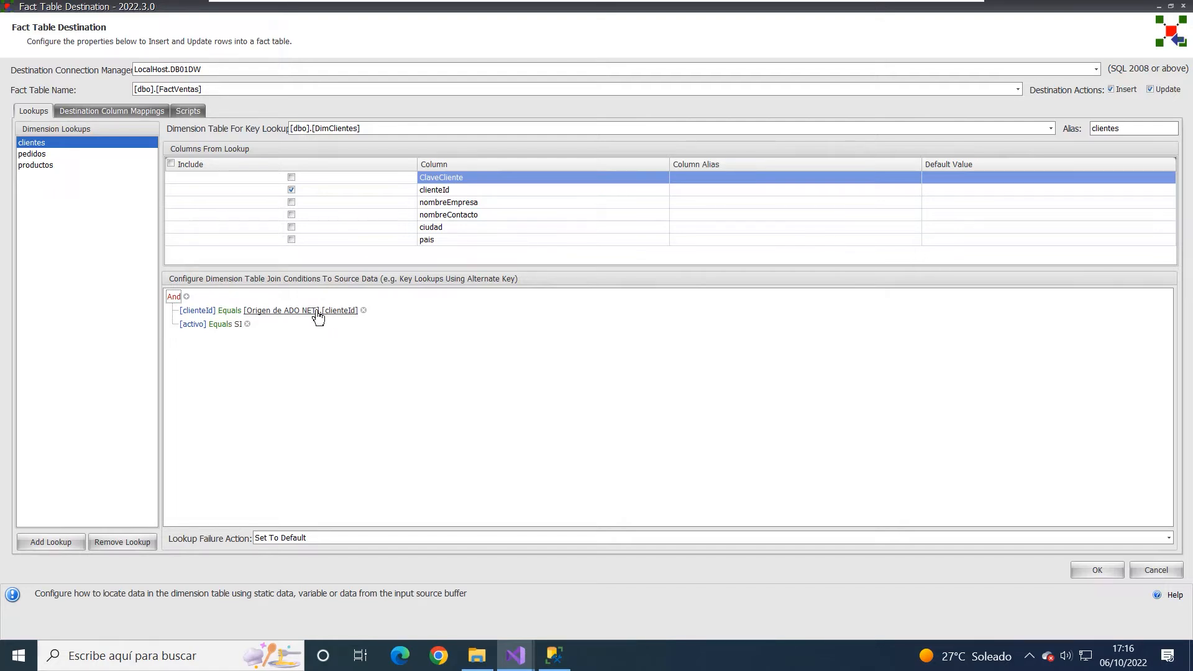
click(187, 297)
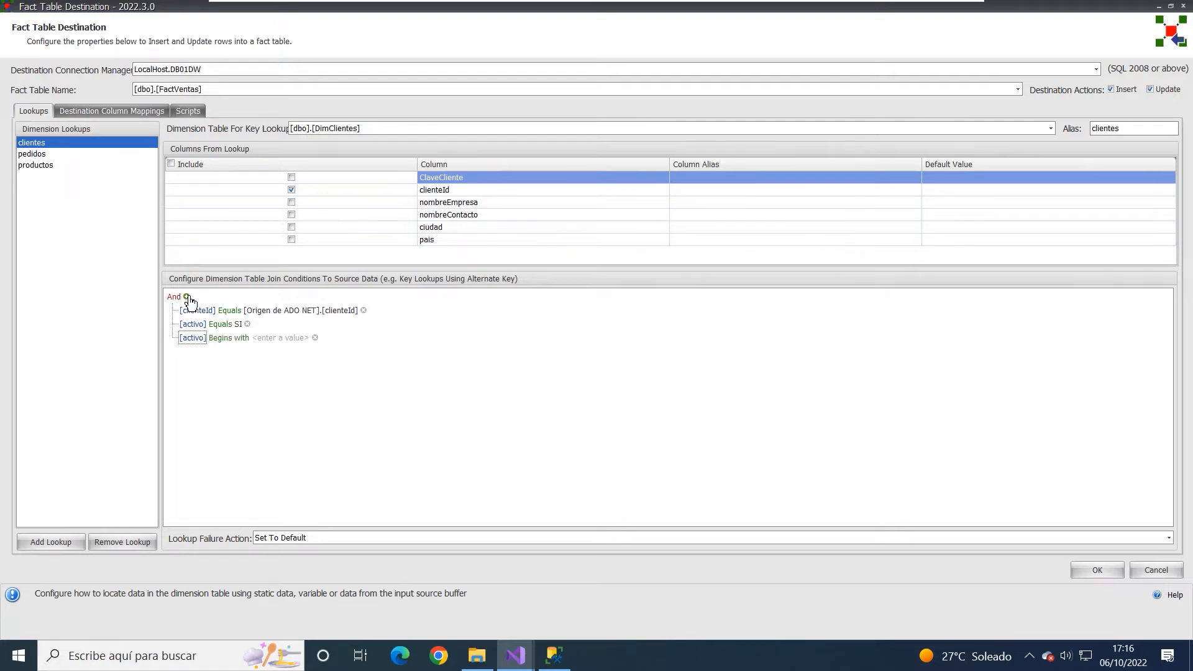
click(188, 339)
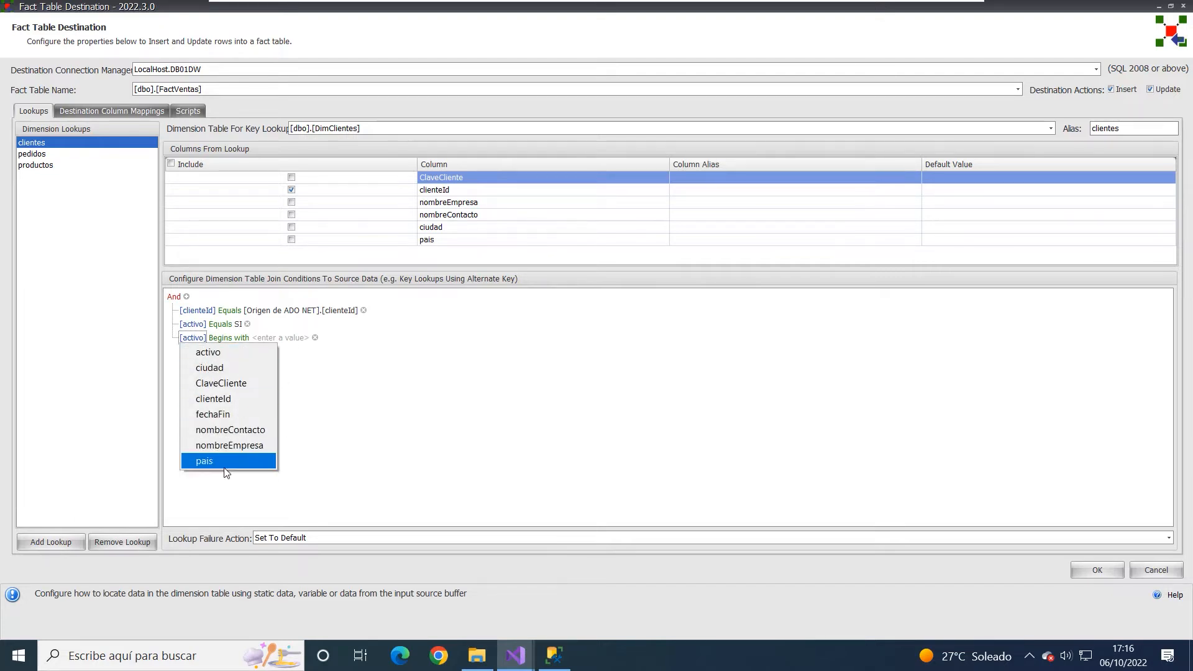
click(221, 401)
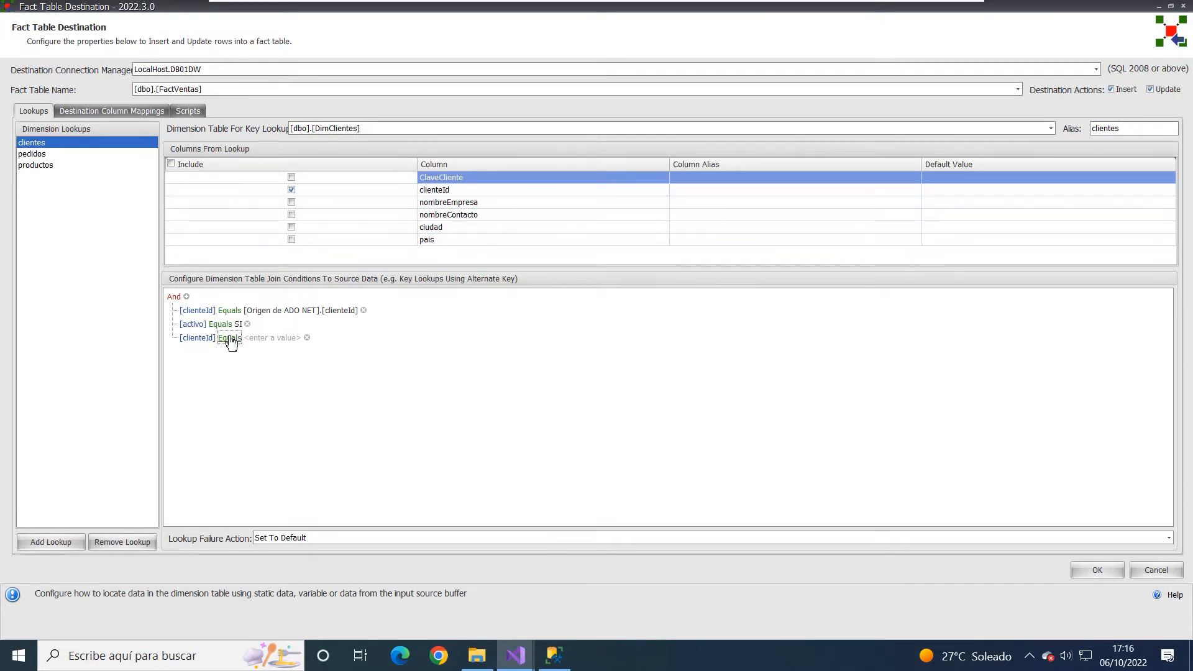
click(230, 337)
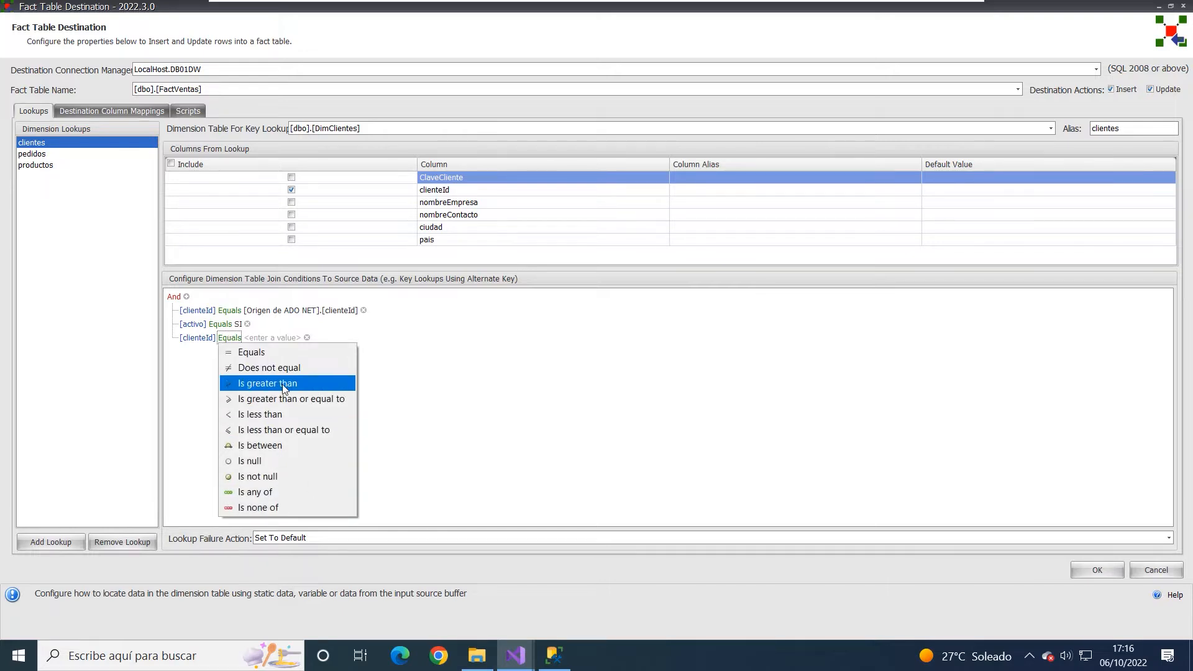
click(466, 364)
click(279, 341)
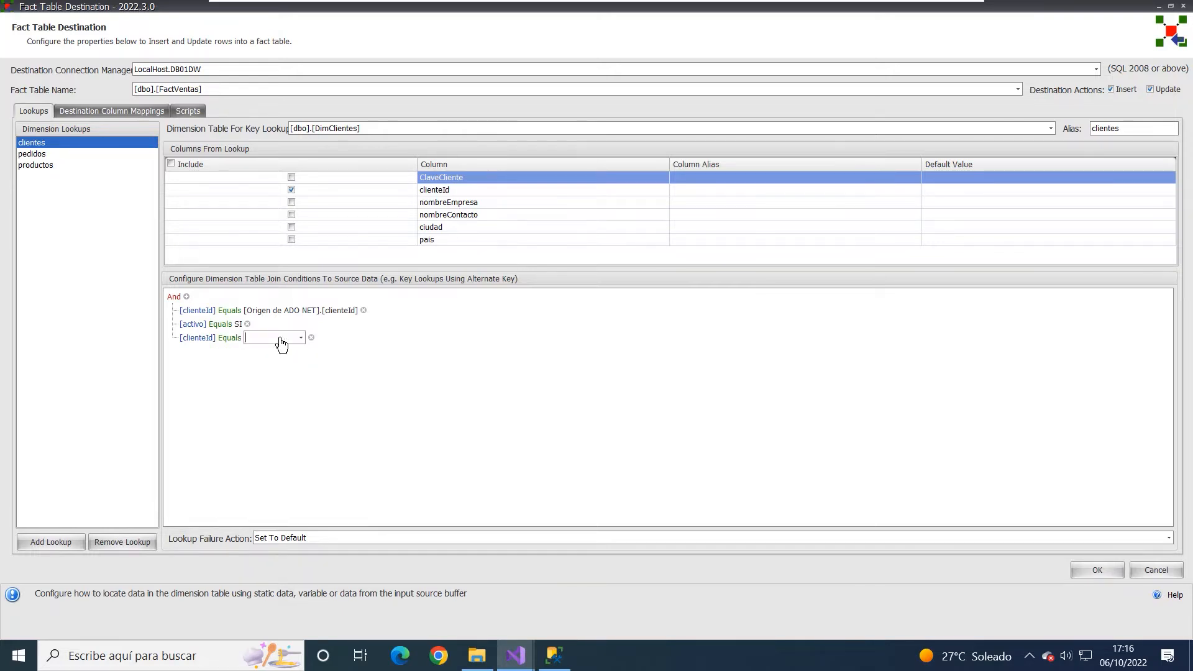
click(302, 338)
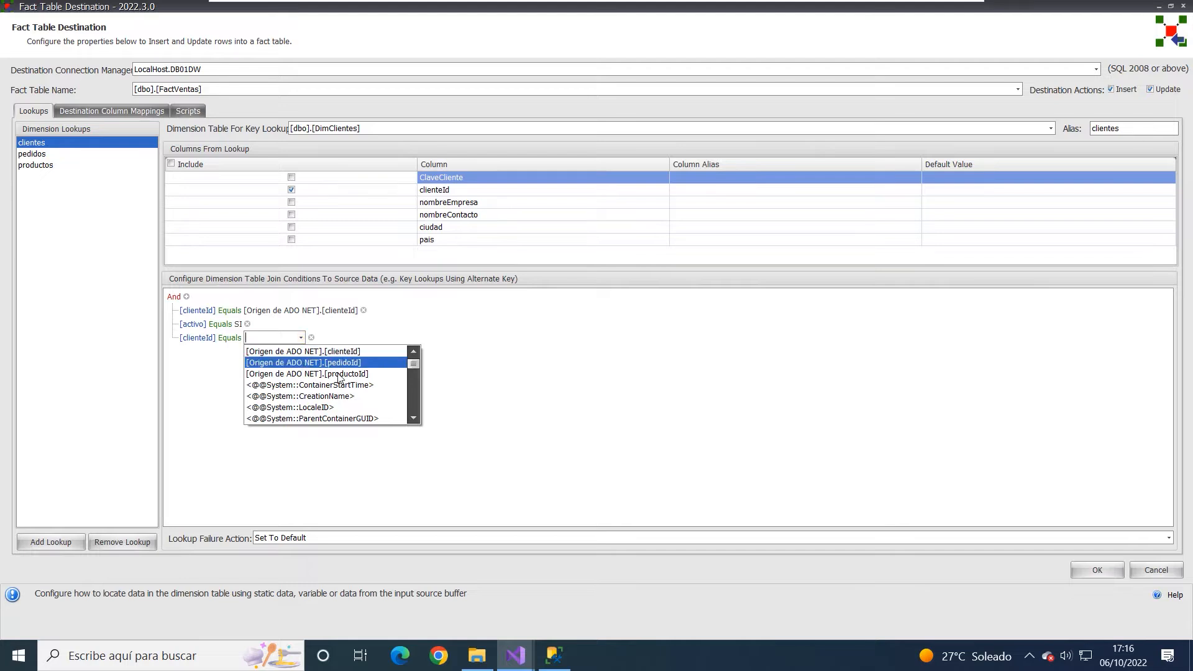
scroll(325, 412, down, 4)
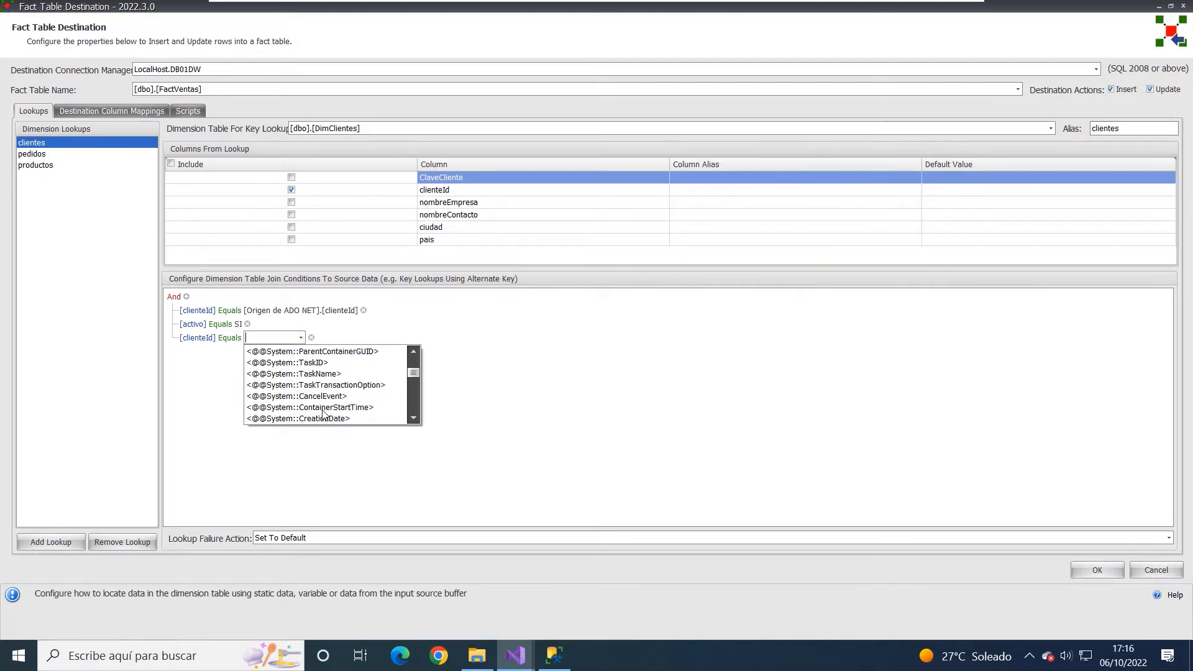
scroll(322, 410, up, 4)
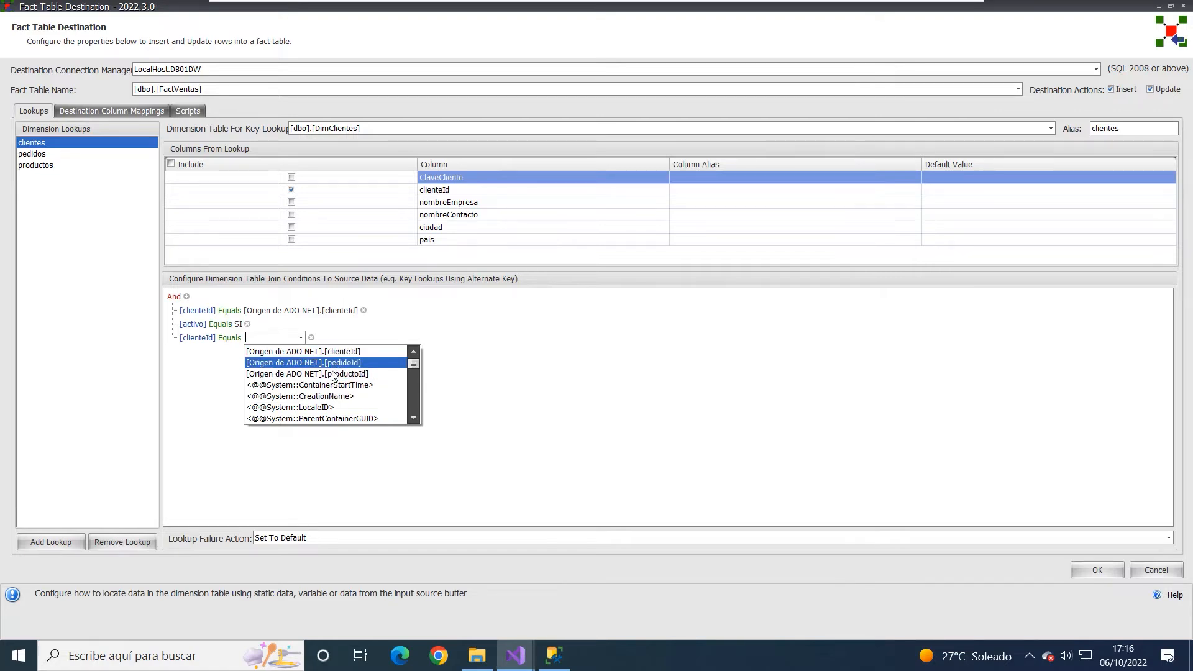
click(335, 354)
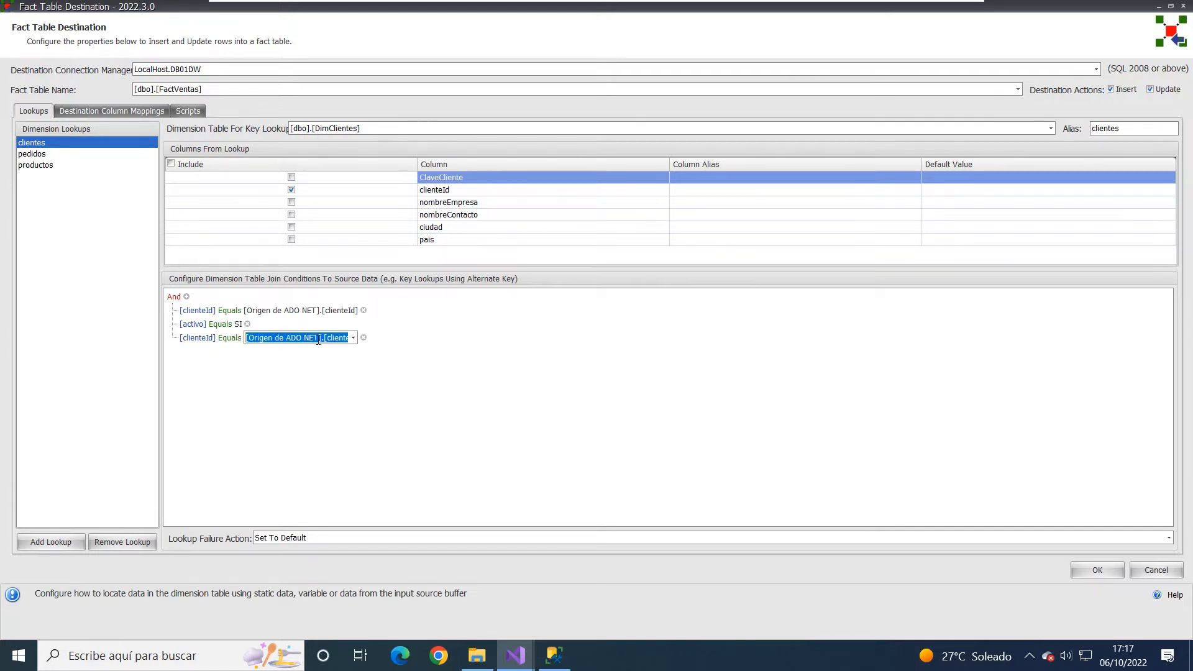
click(363, 337)
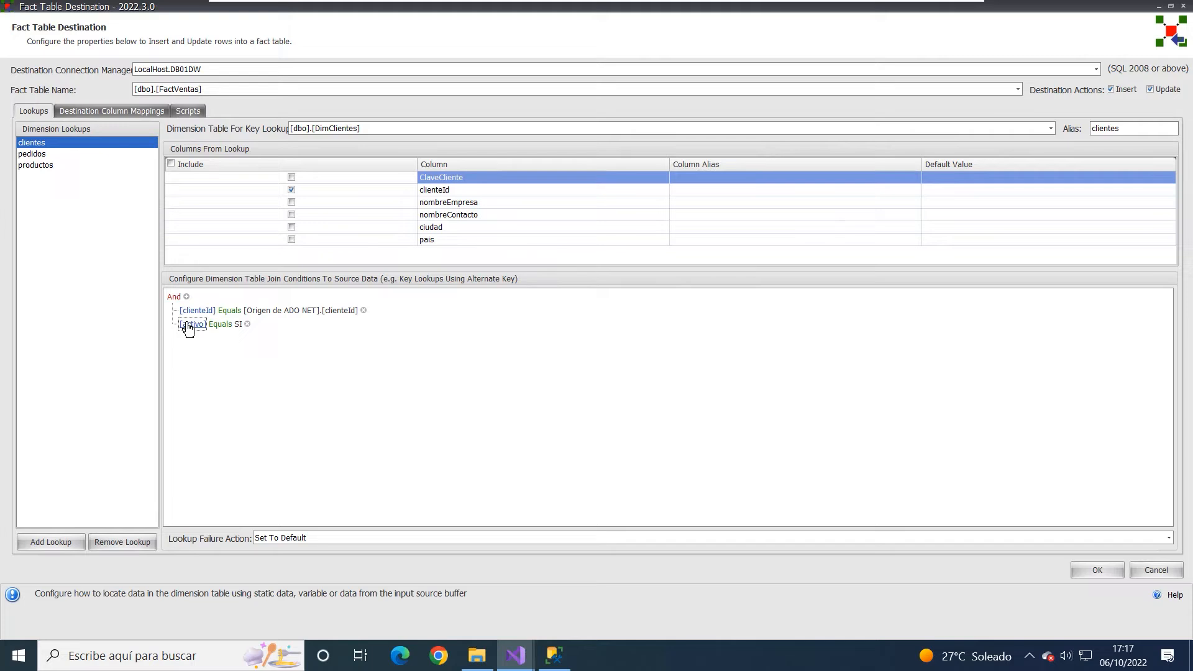
- Change the activo join condition of the clientes lookup to fechaFin with the Is not null operator
click(199, 329)
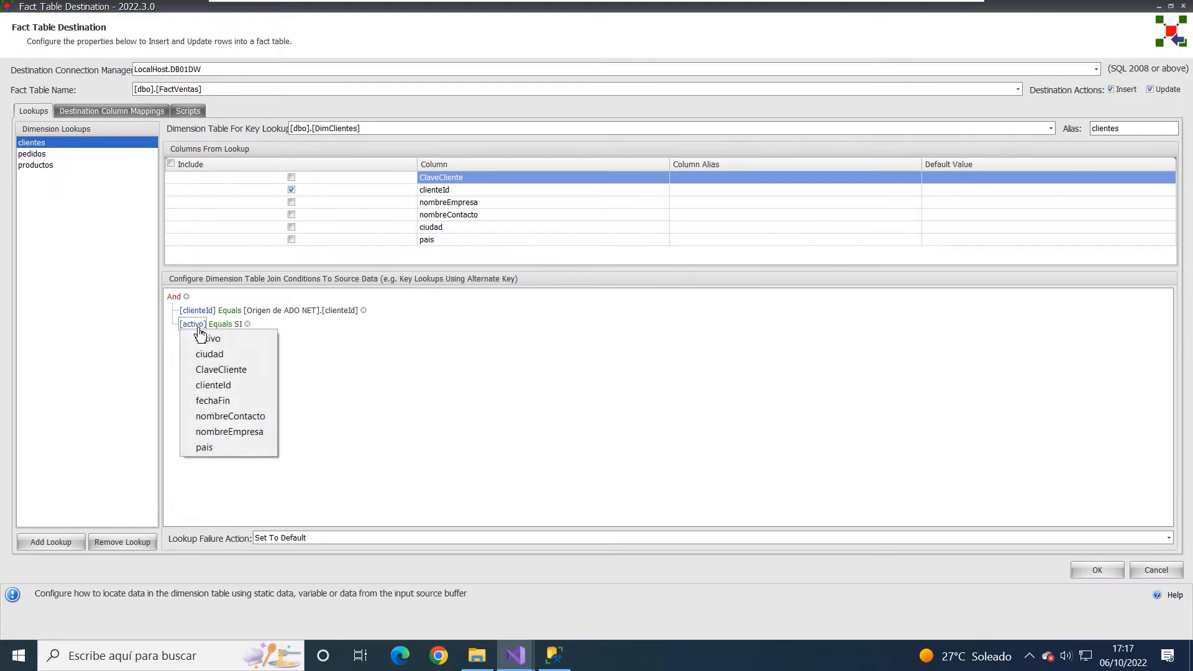
click(218, 403)
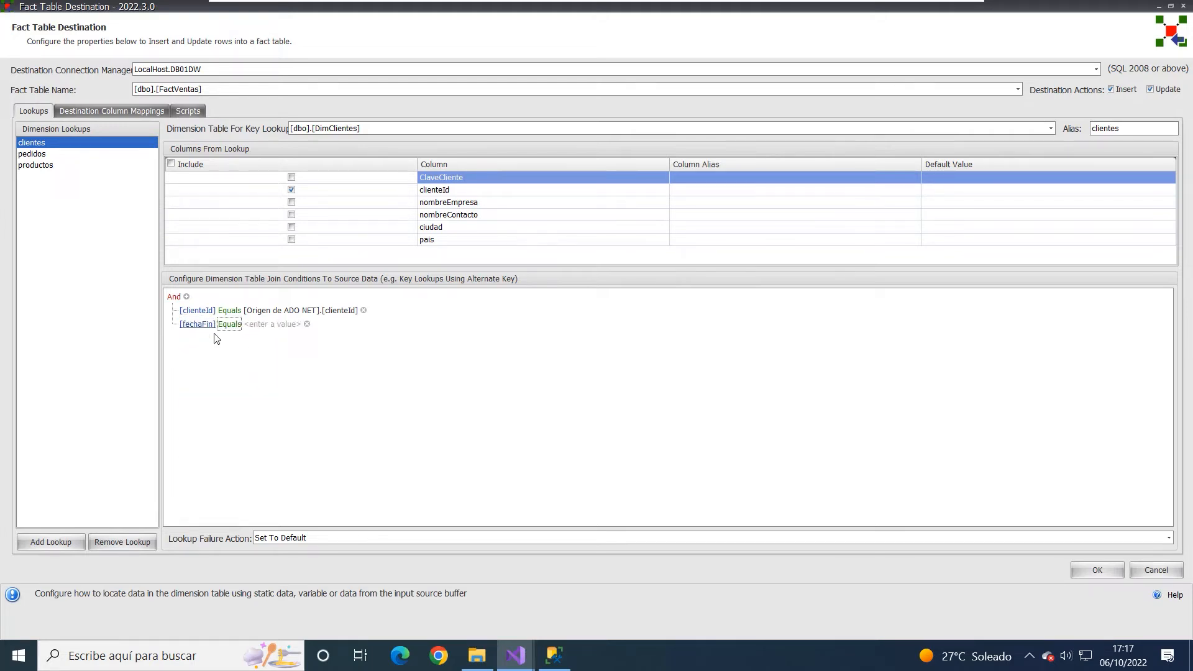
click(230, 324)
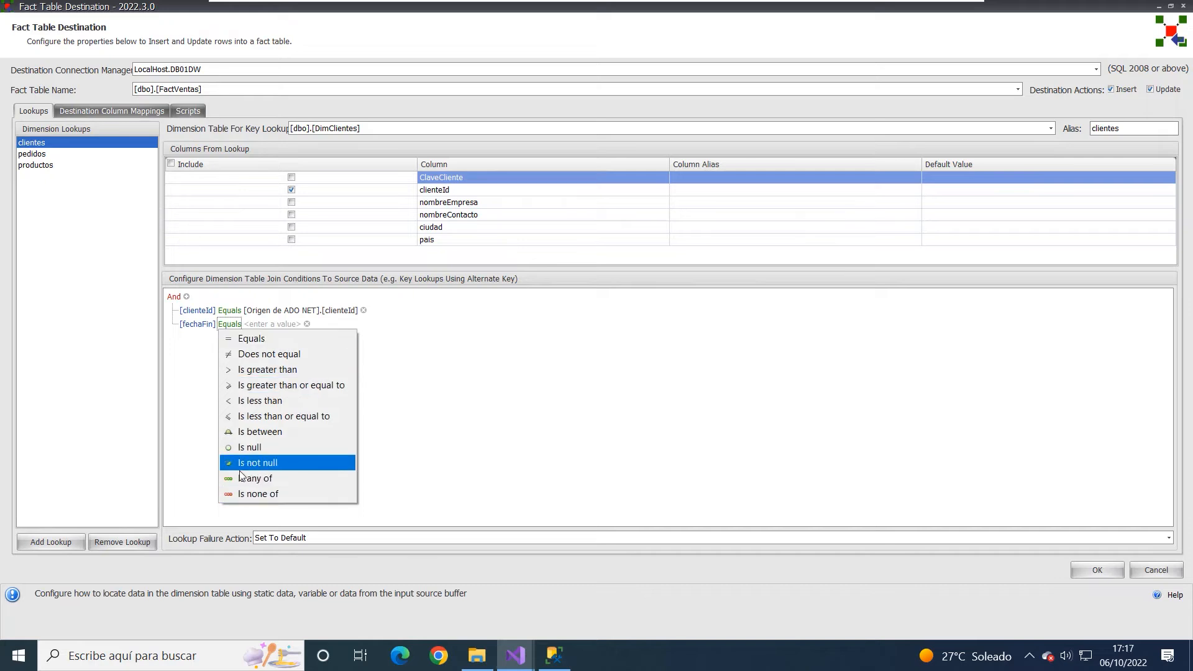
click(186, 325)
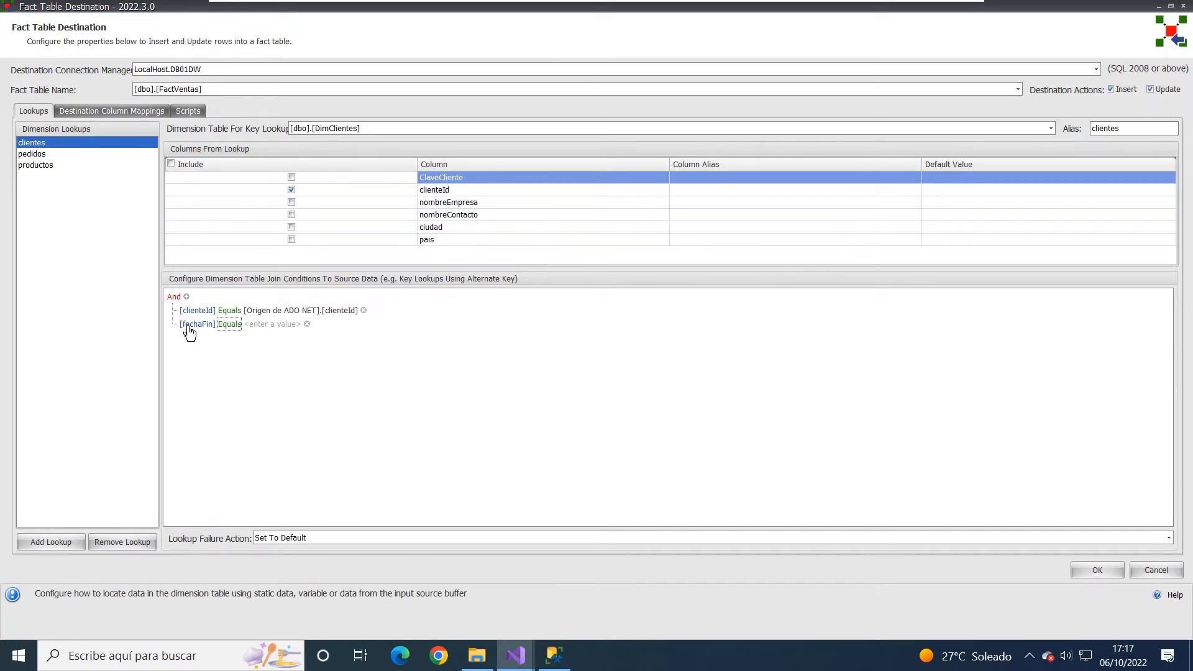
click(189, 325)
click(385, 360)
click(202, 327)
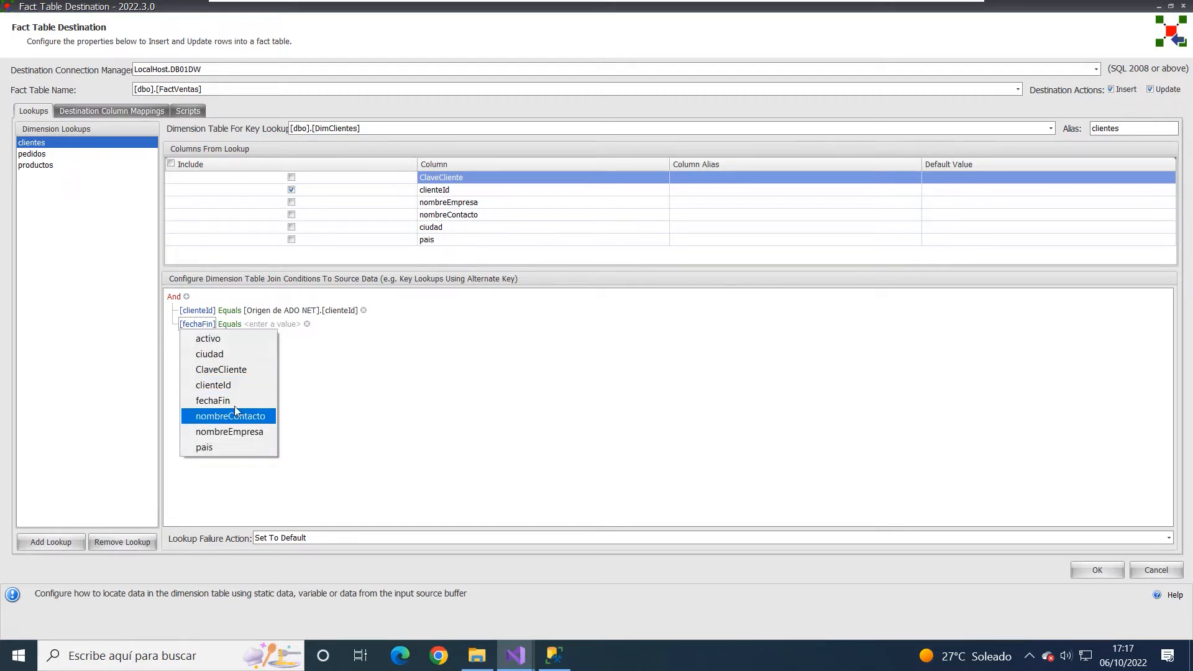
click(277, 333)
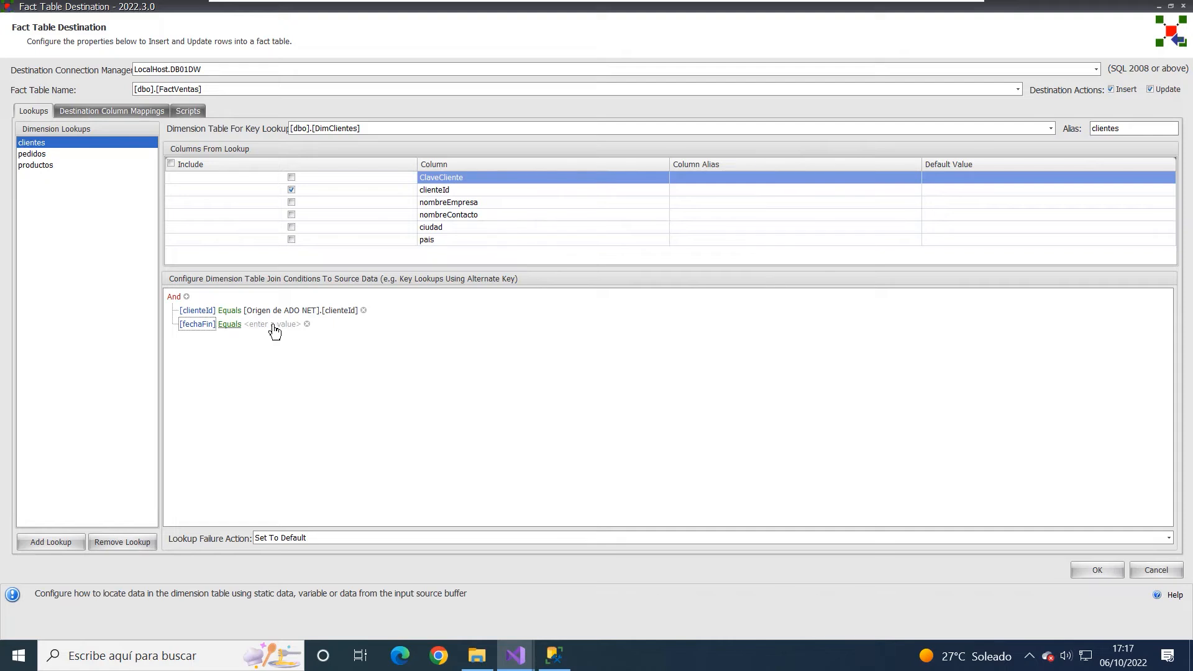
click(275, 325)
click(302, 324)
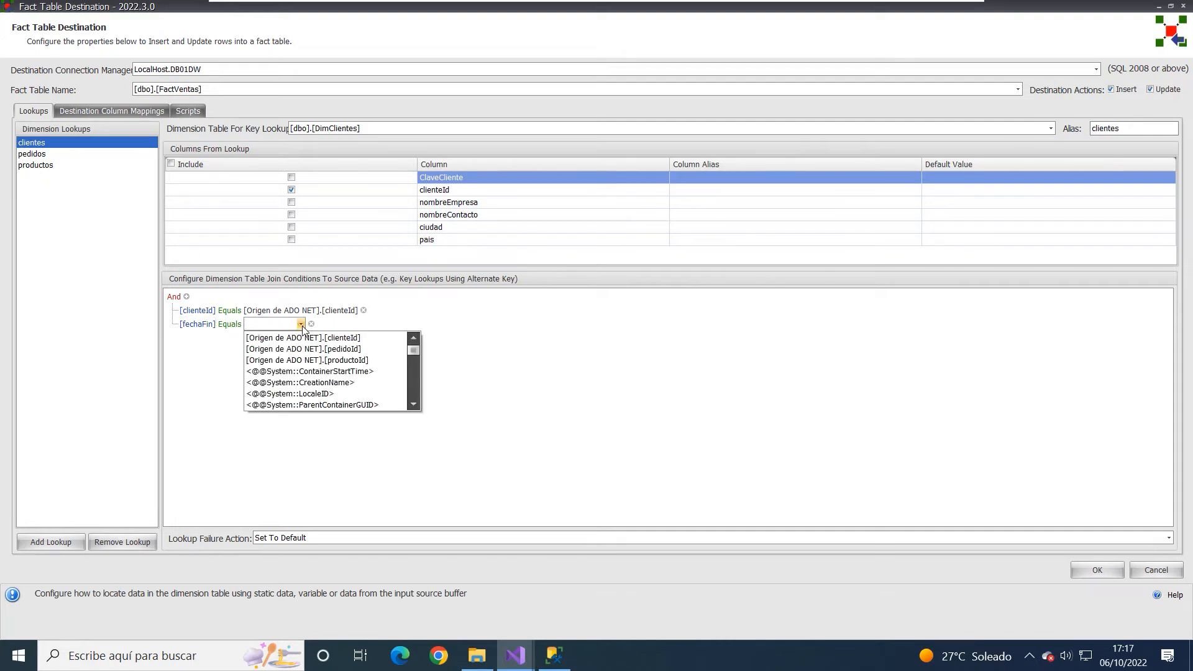
click(482, 422)
click(229, 324)
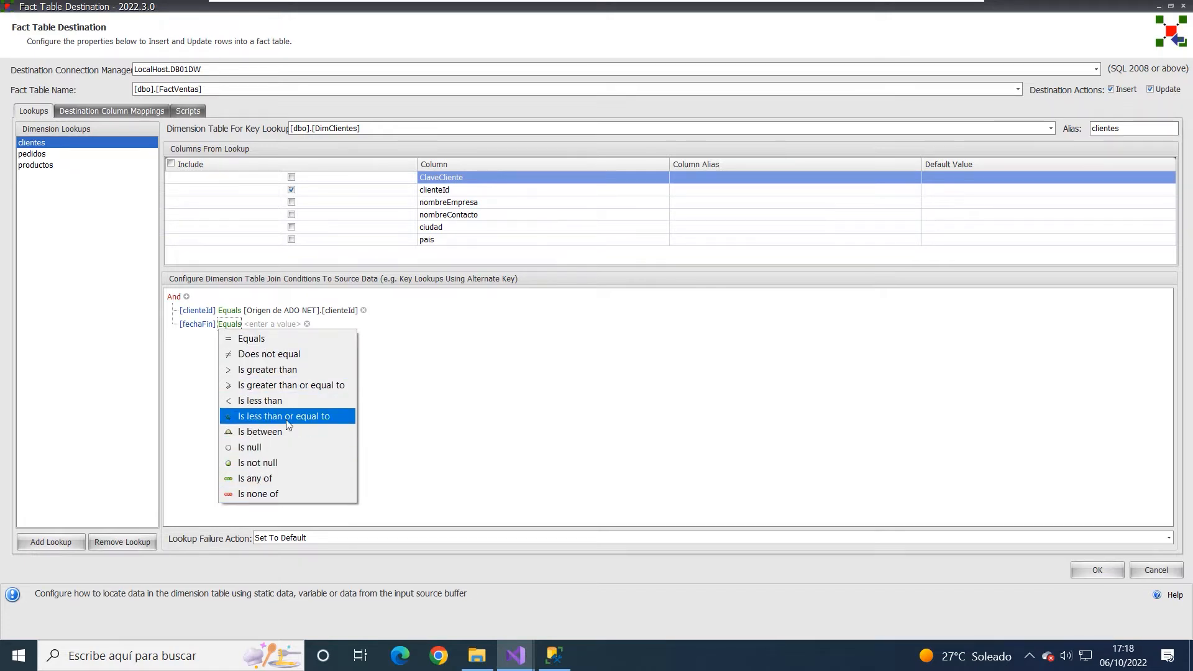
click(277, 465)
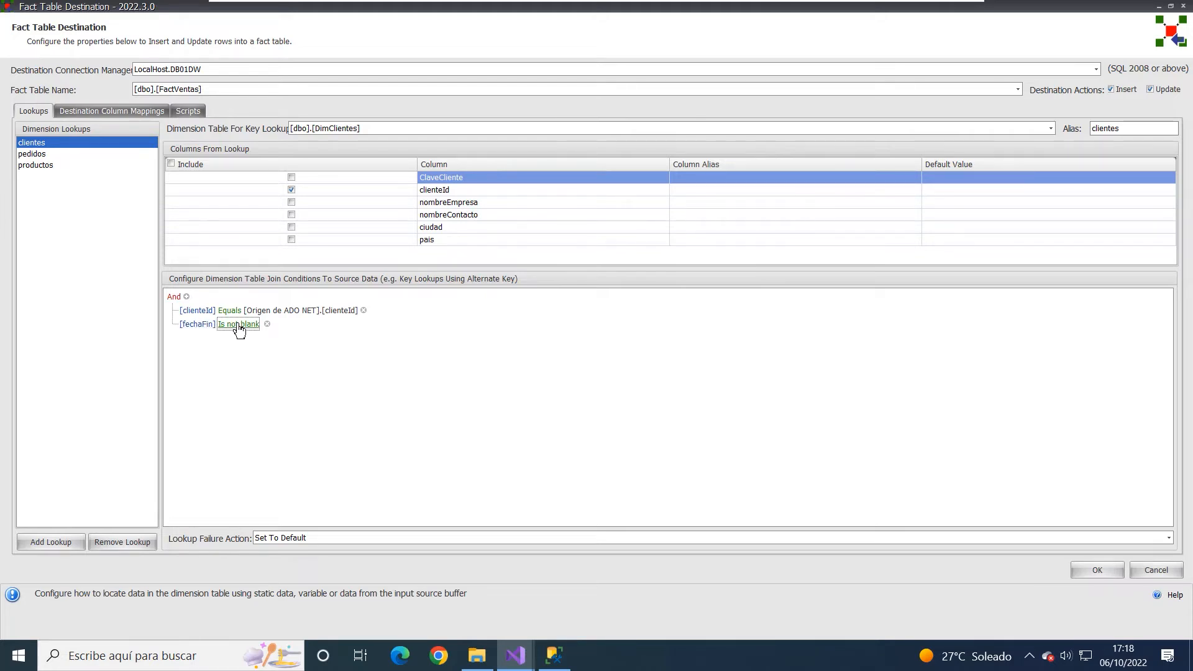
- Set the second join condition of the clientes lookup to activo Equals SI
click(207, 327)
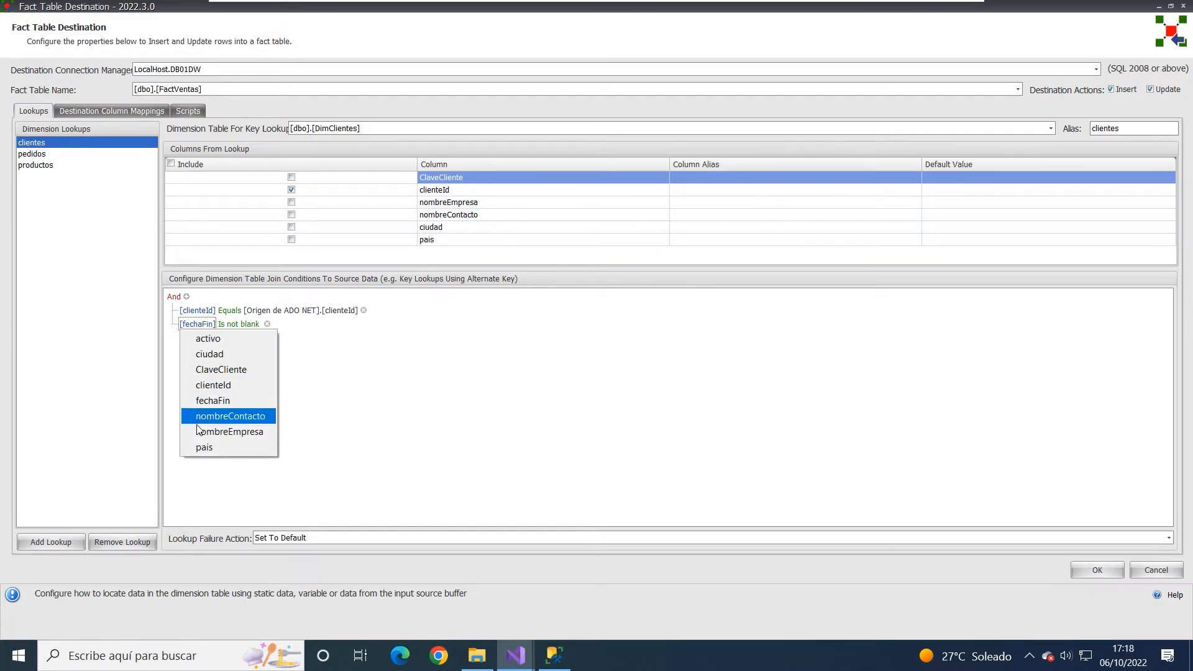
click(211, 340)
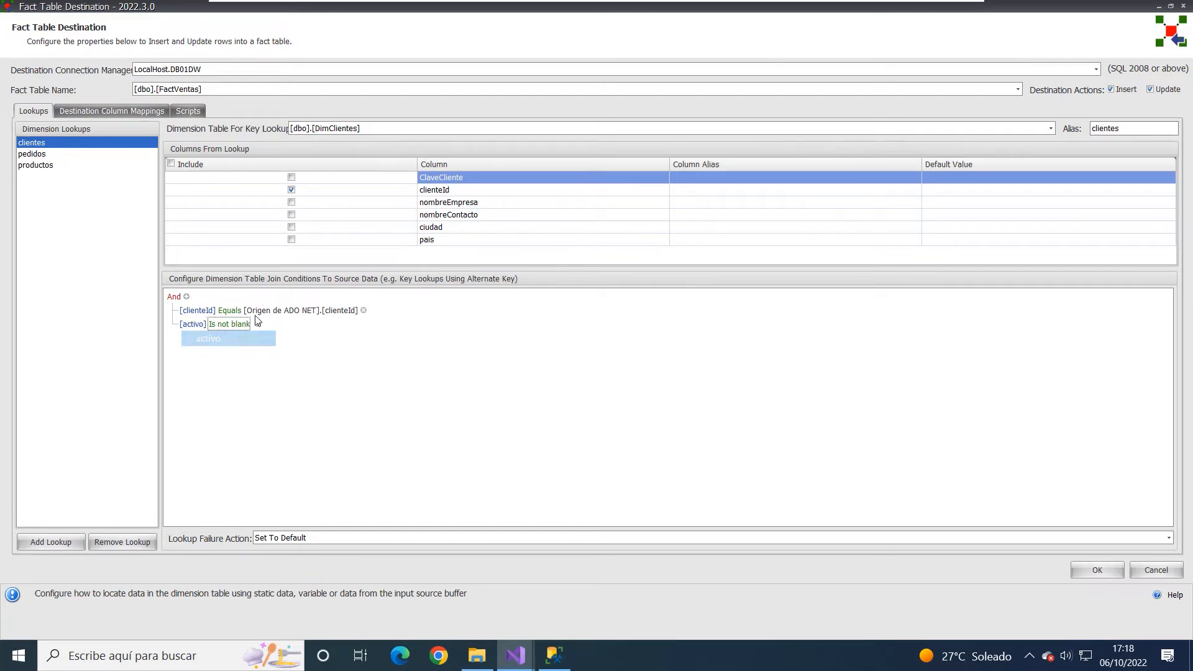
click(225, 328)
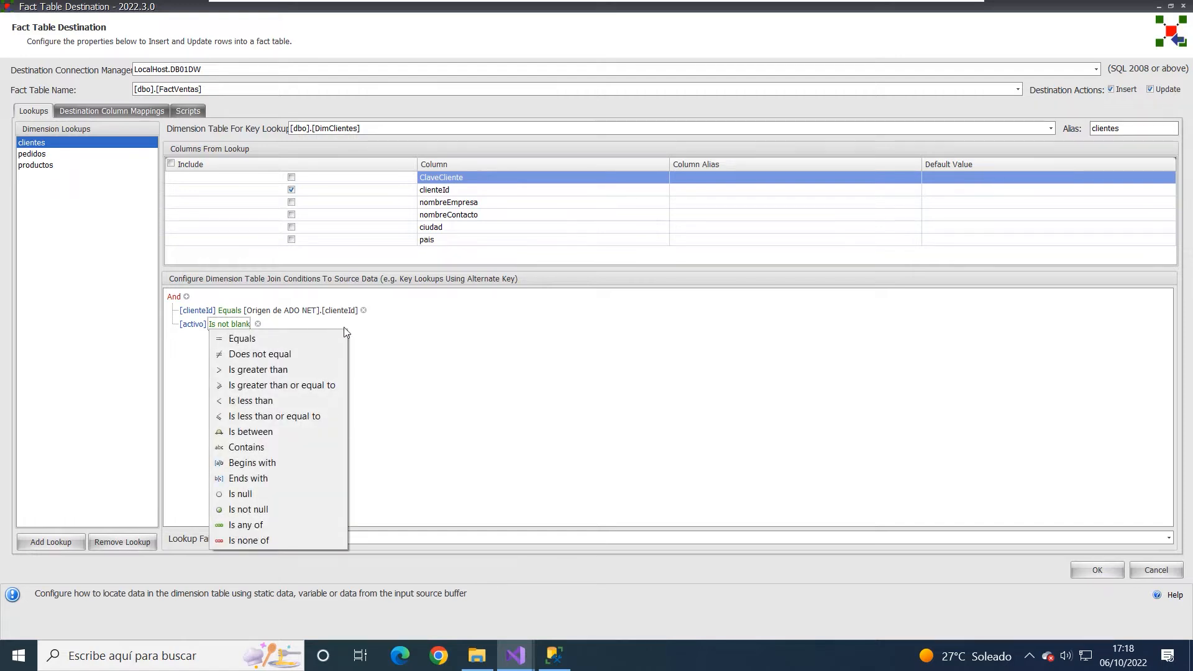
click(242, 339)
click(273, 326)
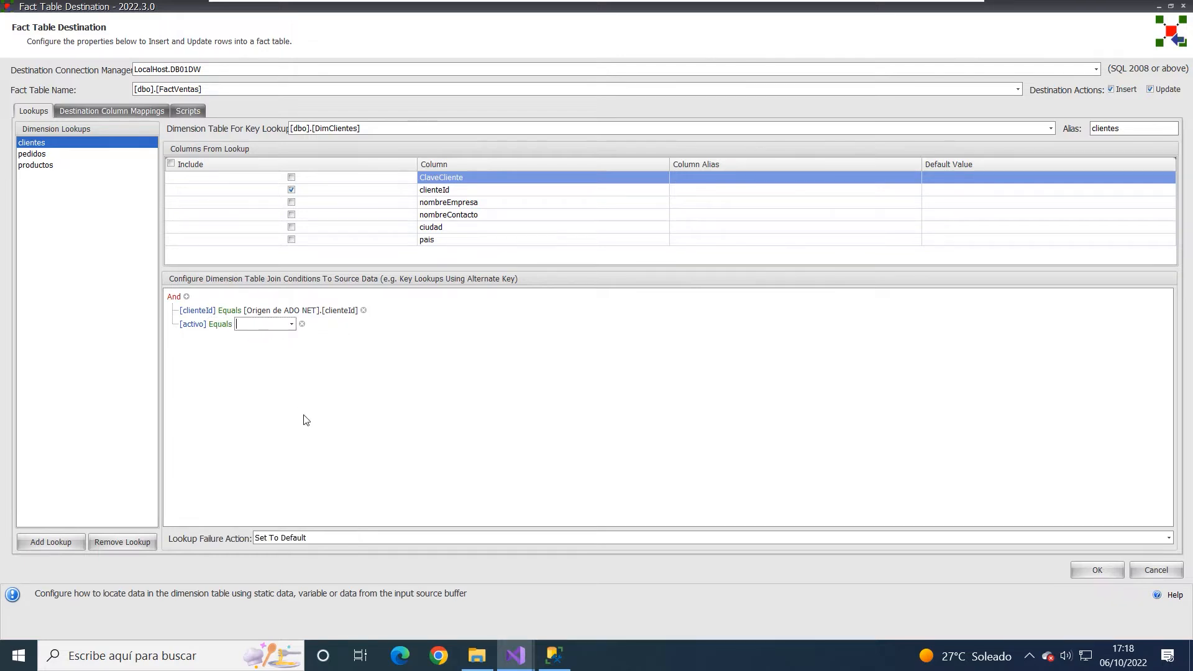
text(SI)
click(385, 368)
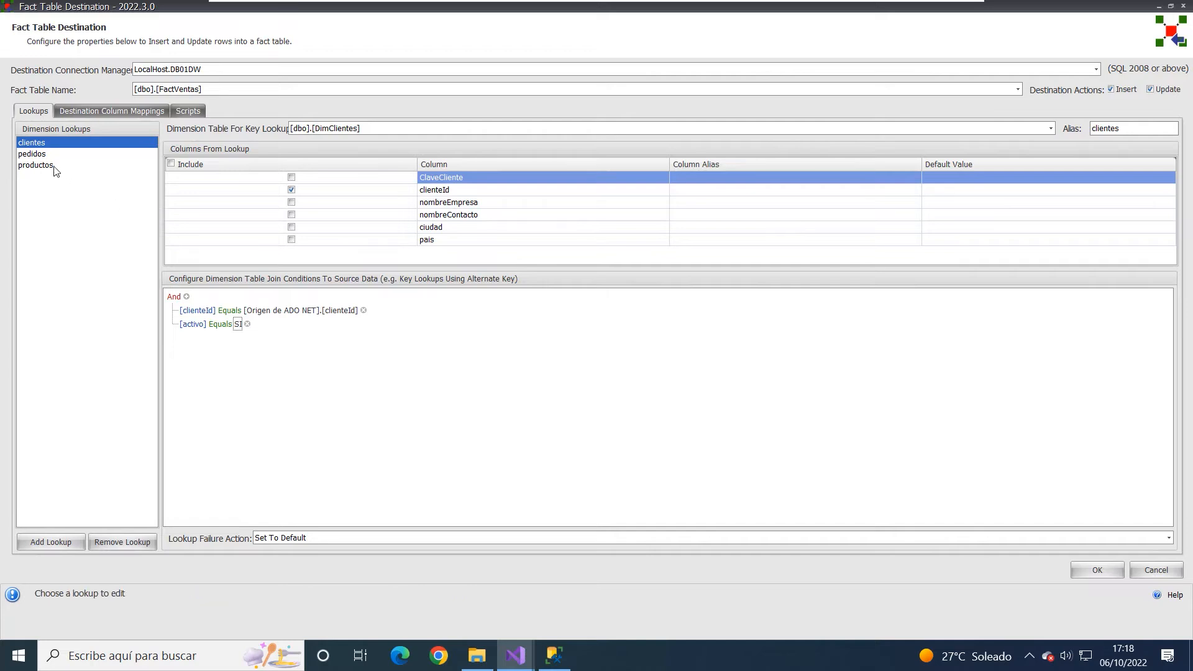
- Review the join conditions of the pedidos and productos lookups
click(37, 156)
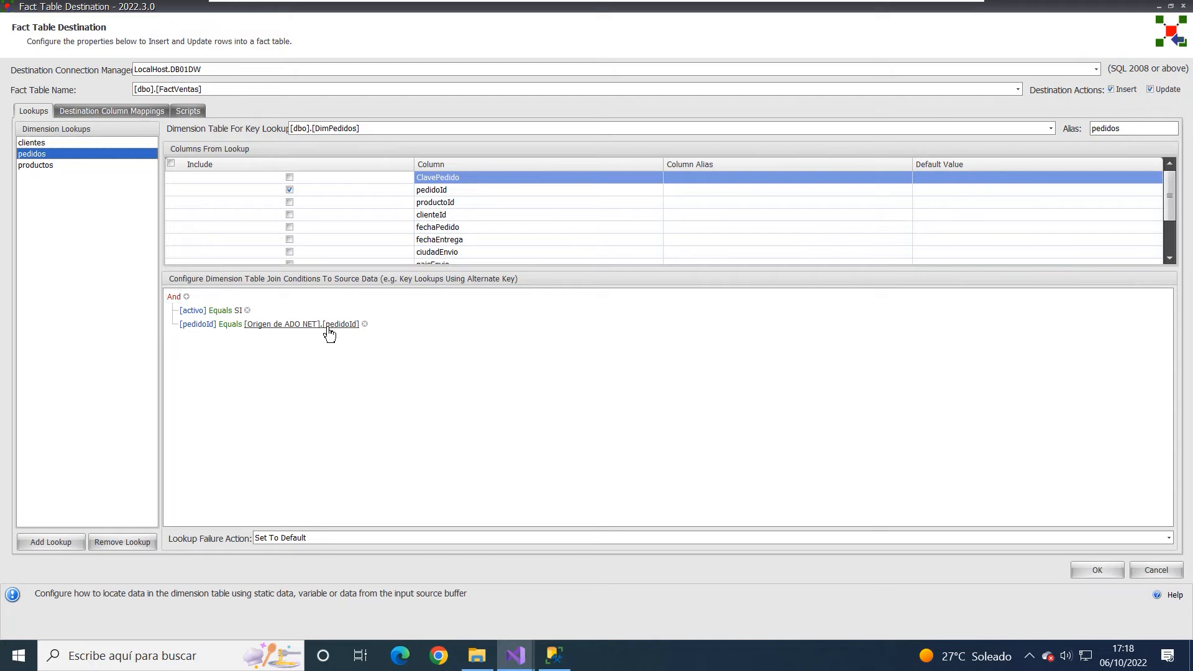
click(33, 166)
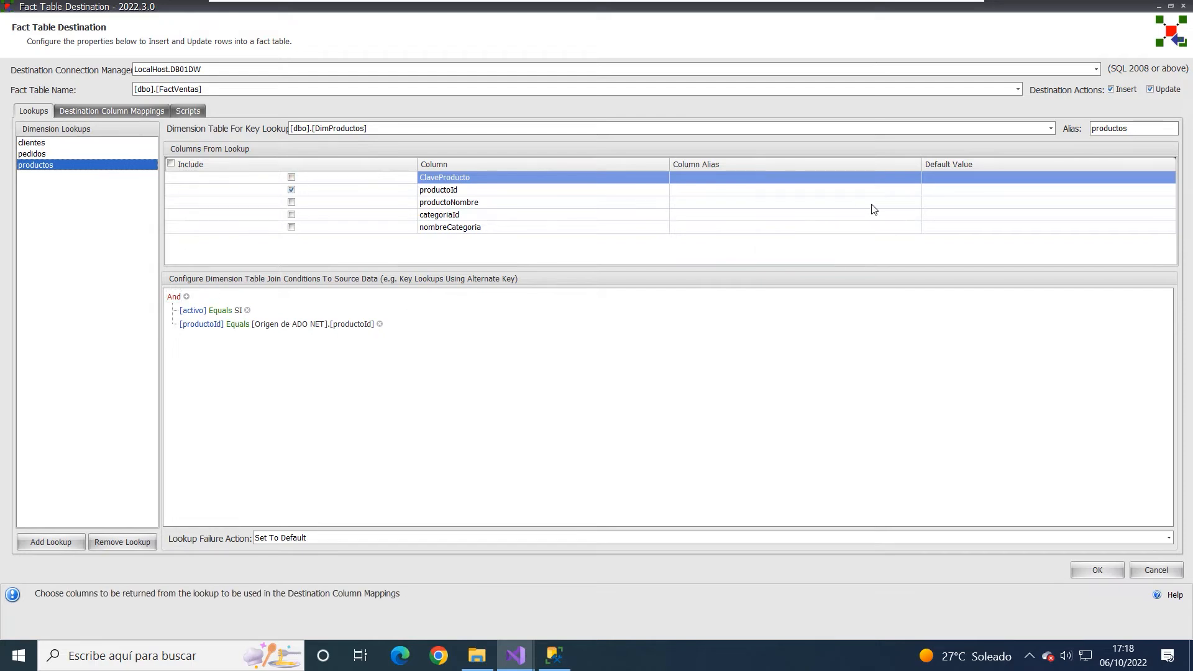
- Try a default value of -1 for the productoId column of the productos lookup and clear it again
click(957, 179)
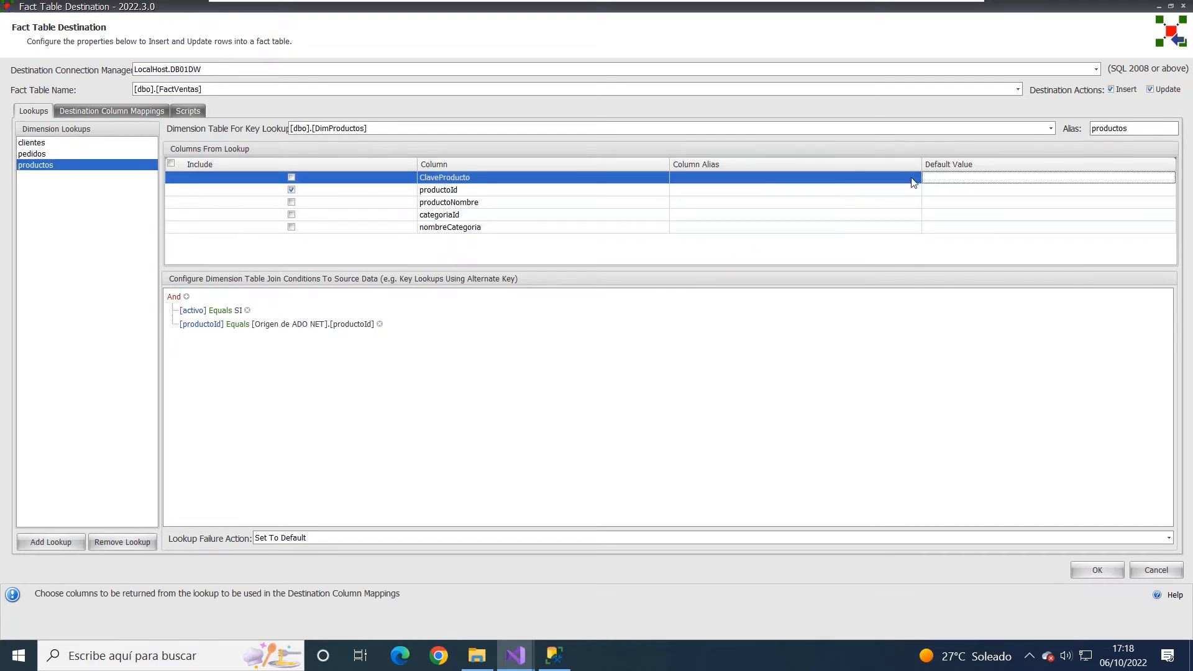
click(941, 192)
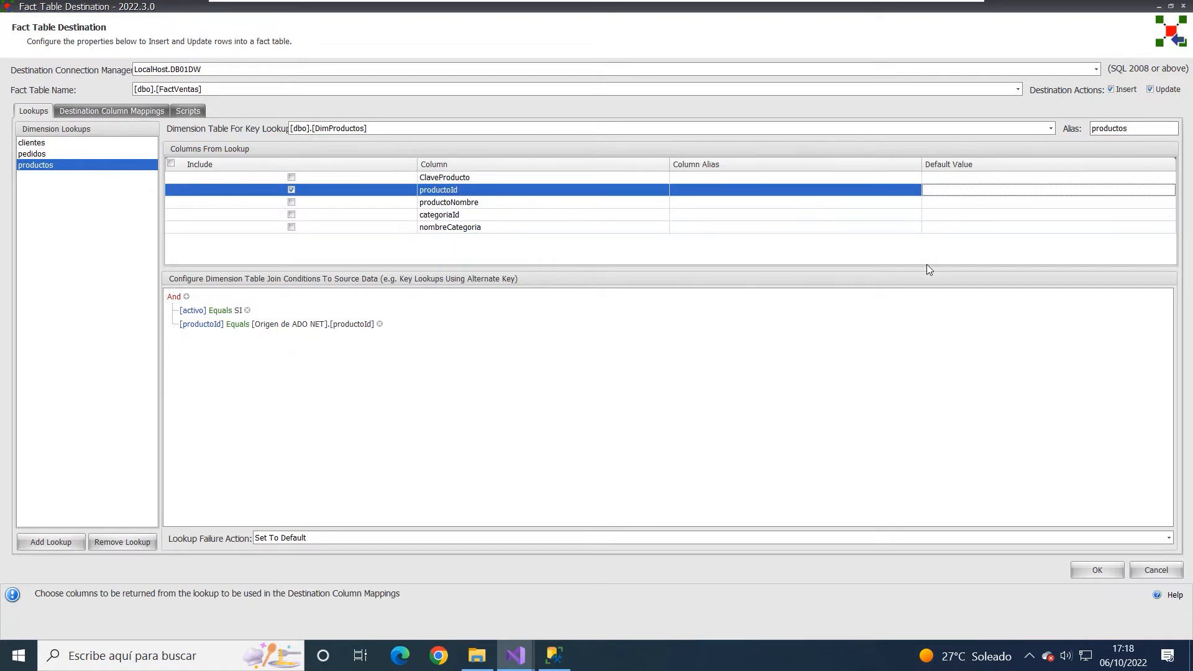
text(-1)
key(BackSpace)
key(BackSpace)
click(633, 356)
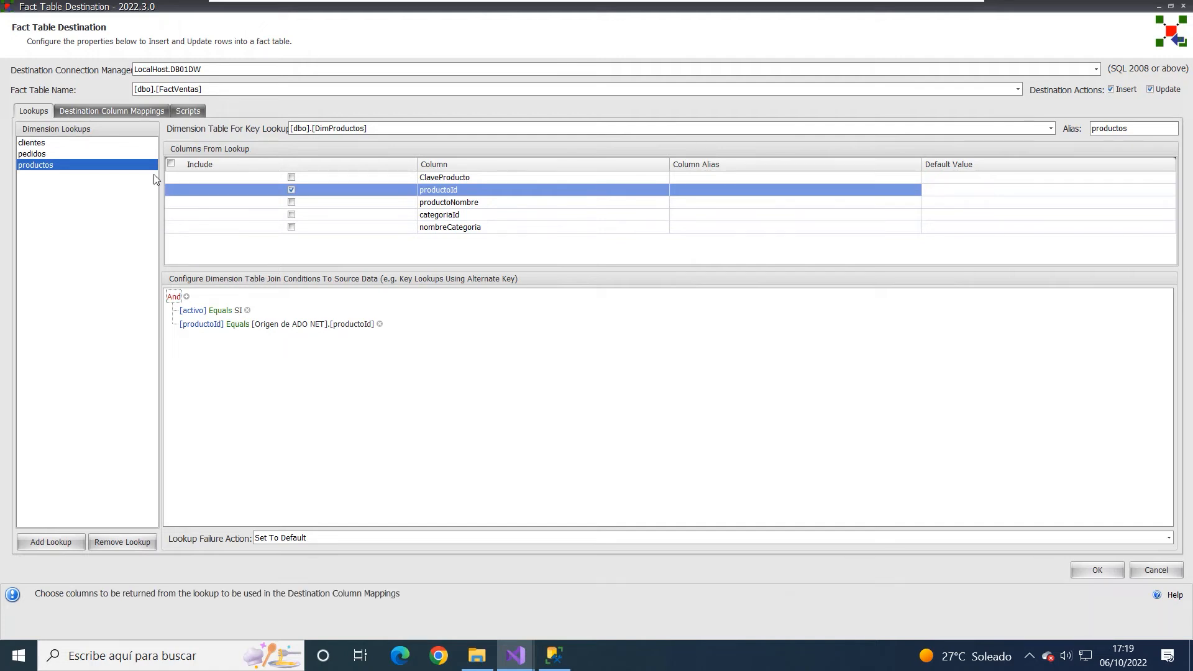
- Review the destination column mappings and the before and after scripts, and close the Fact Table Destination editor without saving
click(101, 112)
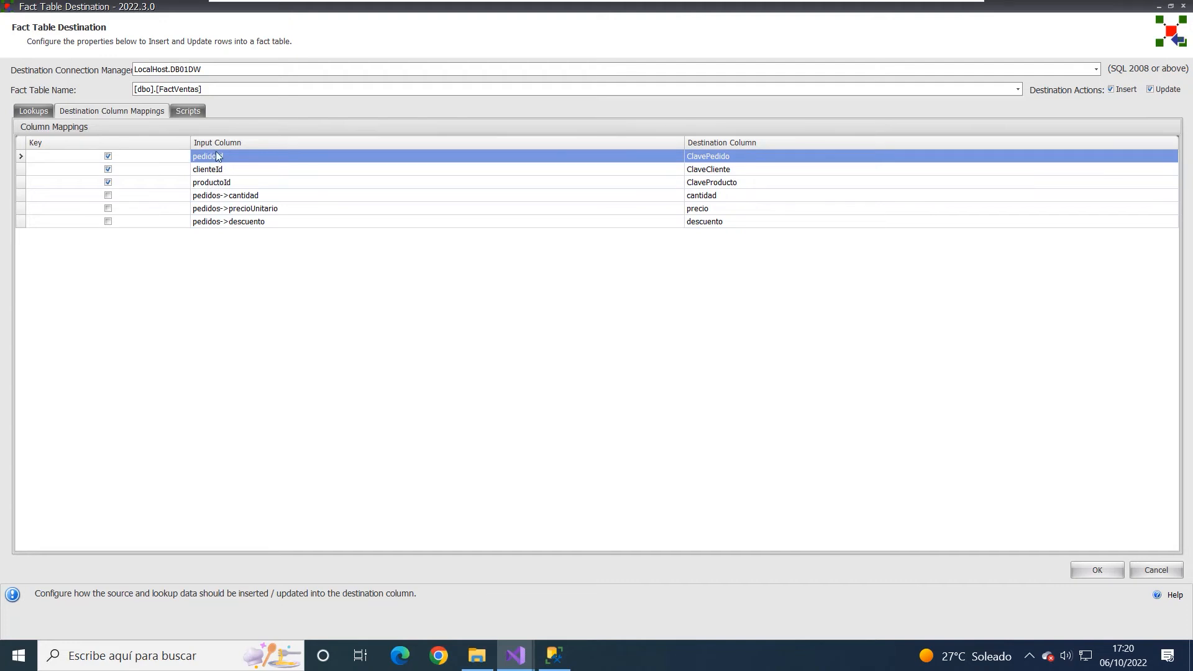
click(186, 111)
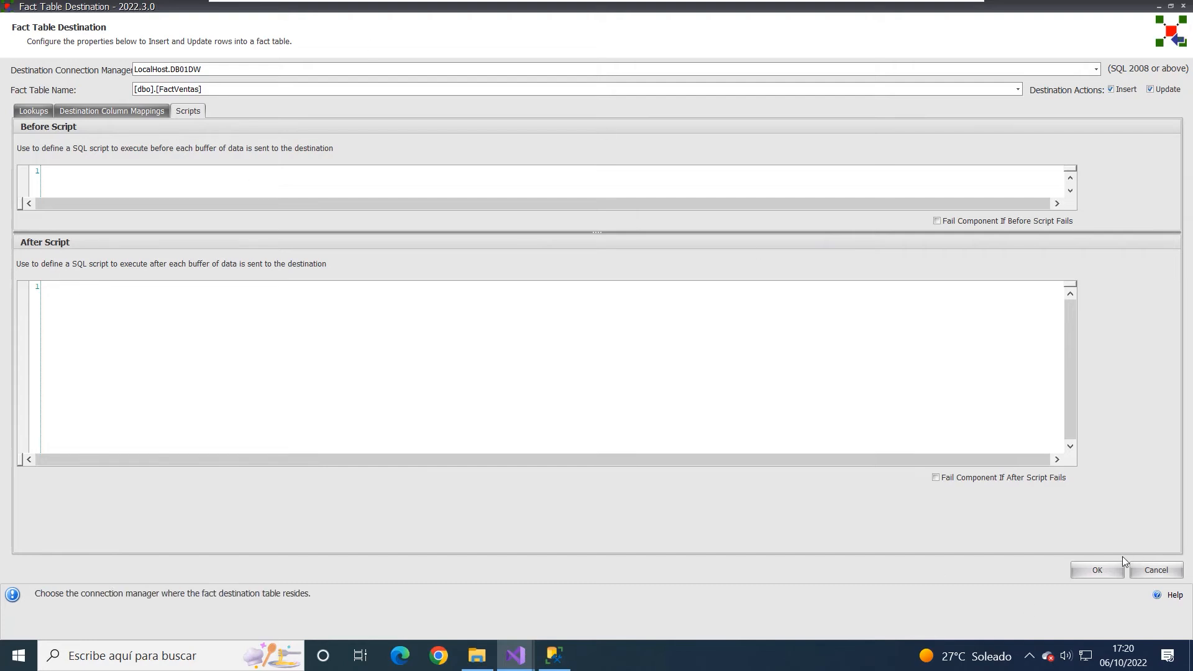
click(1155, 570)
- Return to the package's control flow and locate Tarea Ejecutar SQL among the available SSIS tasks
click(287, 103)
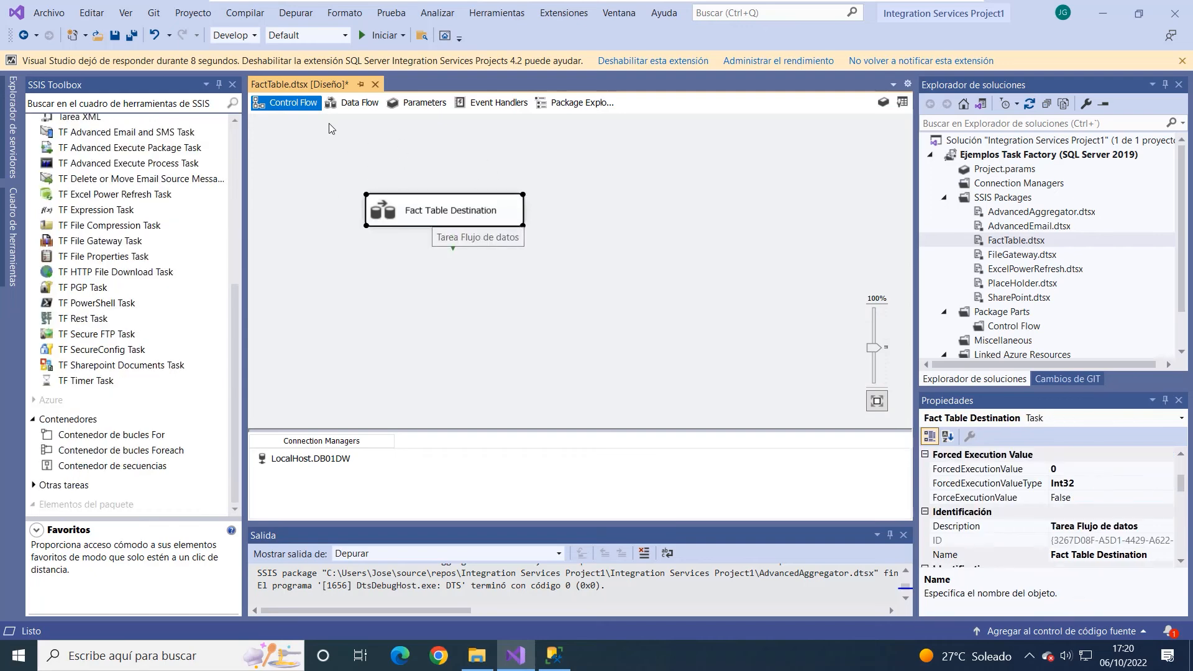
scroll(207, 179, up, 6)
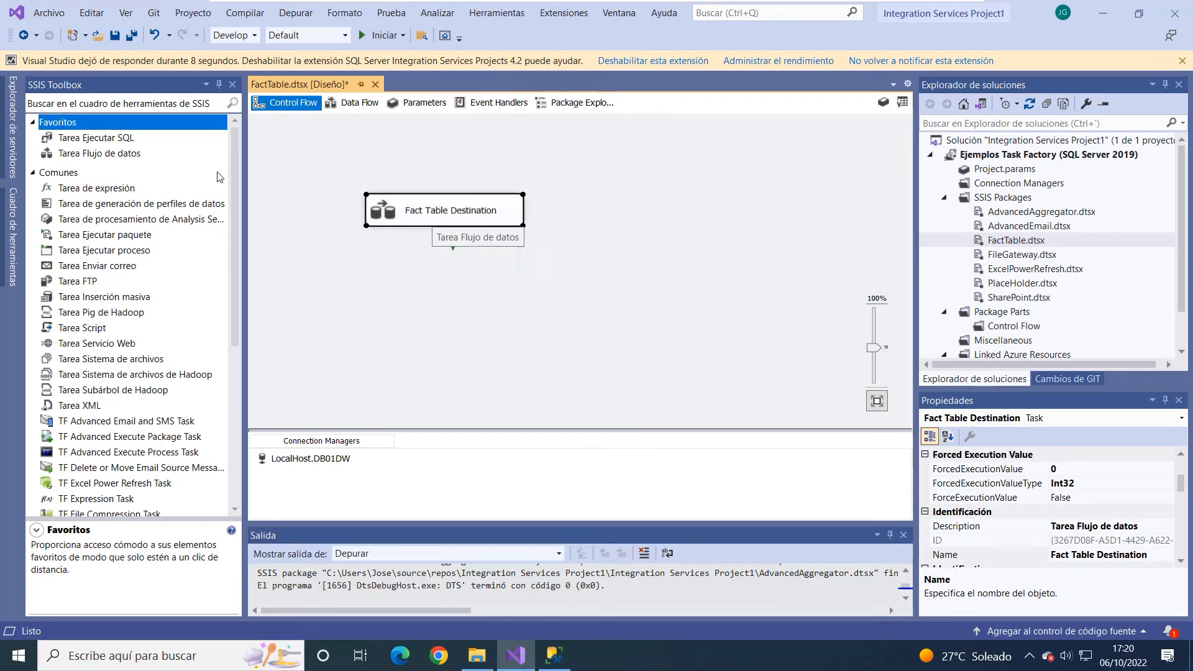
click(138, 141)
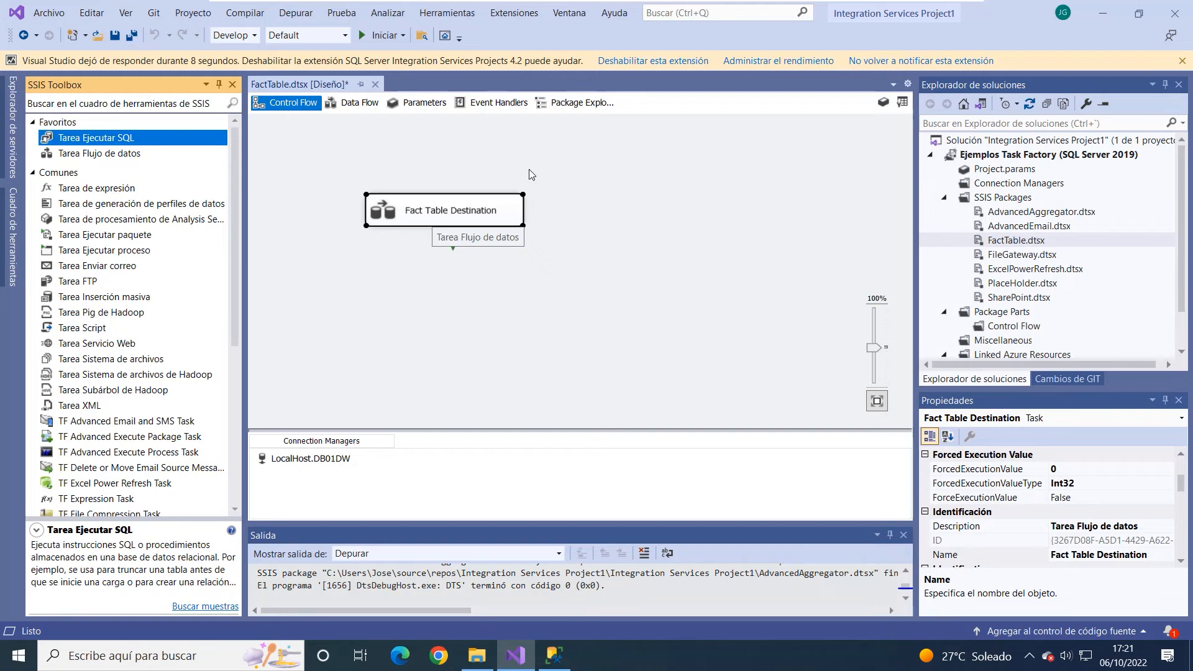
click(528, 169)
- Reopen the TF Fact Table Destination editor from the data flow, review its before and after scripts, and cancel it
double_click(497, 209)
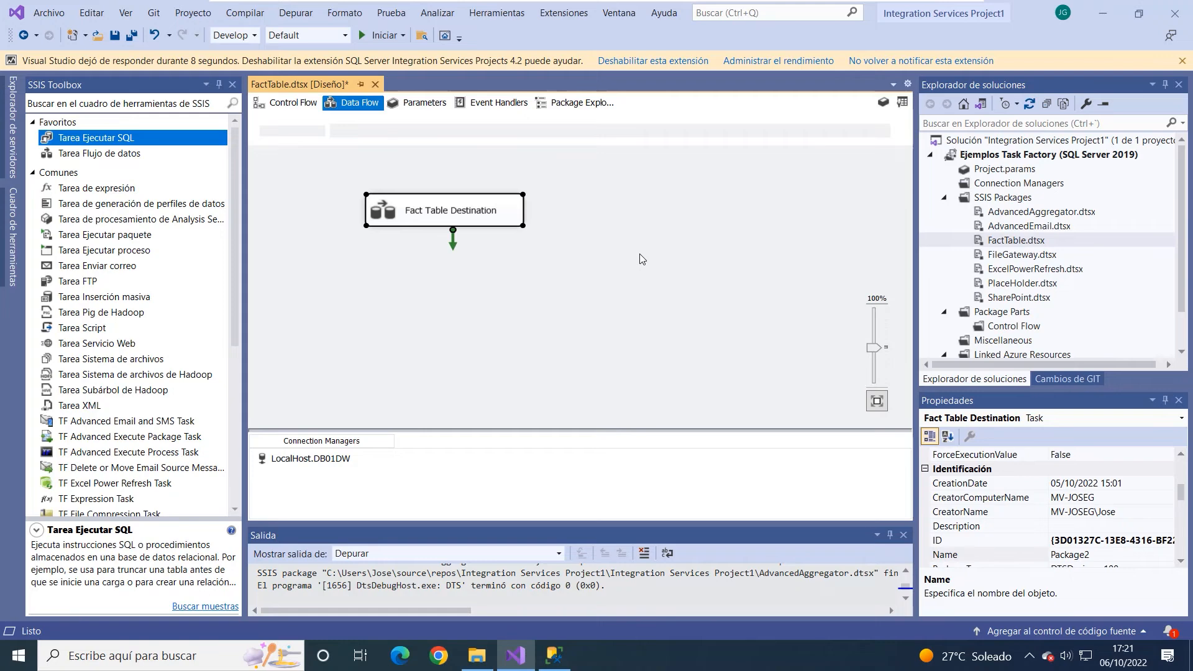
click(397, 267)
double_click(398, 267)
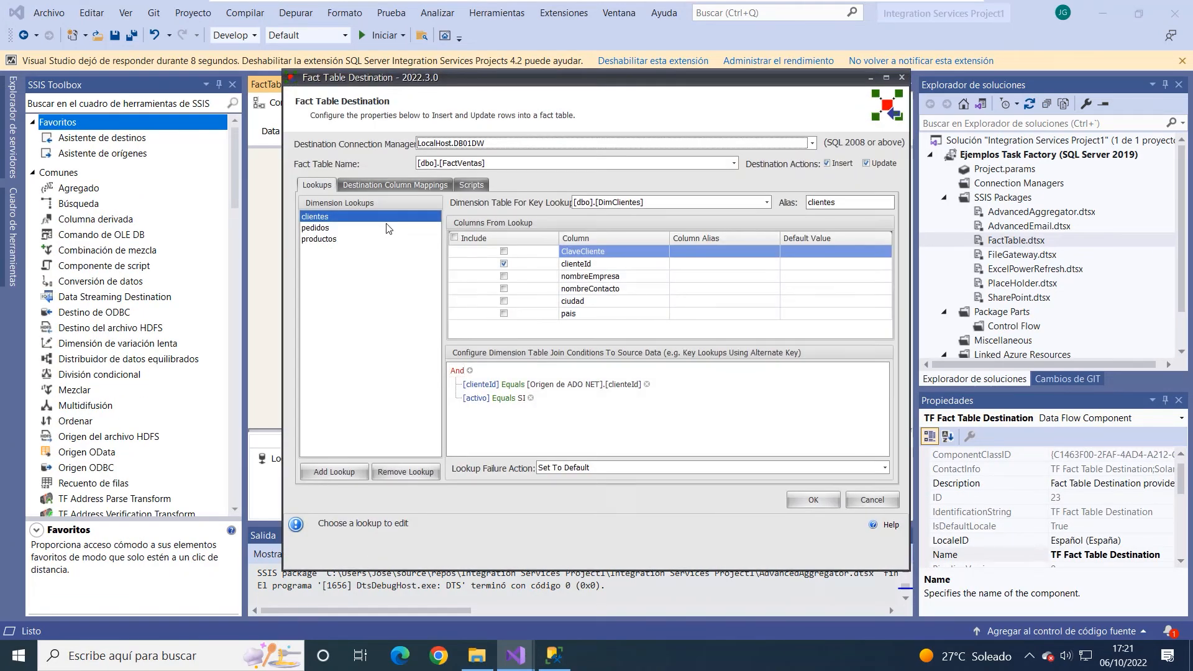
click(471, 184)
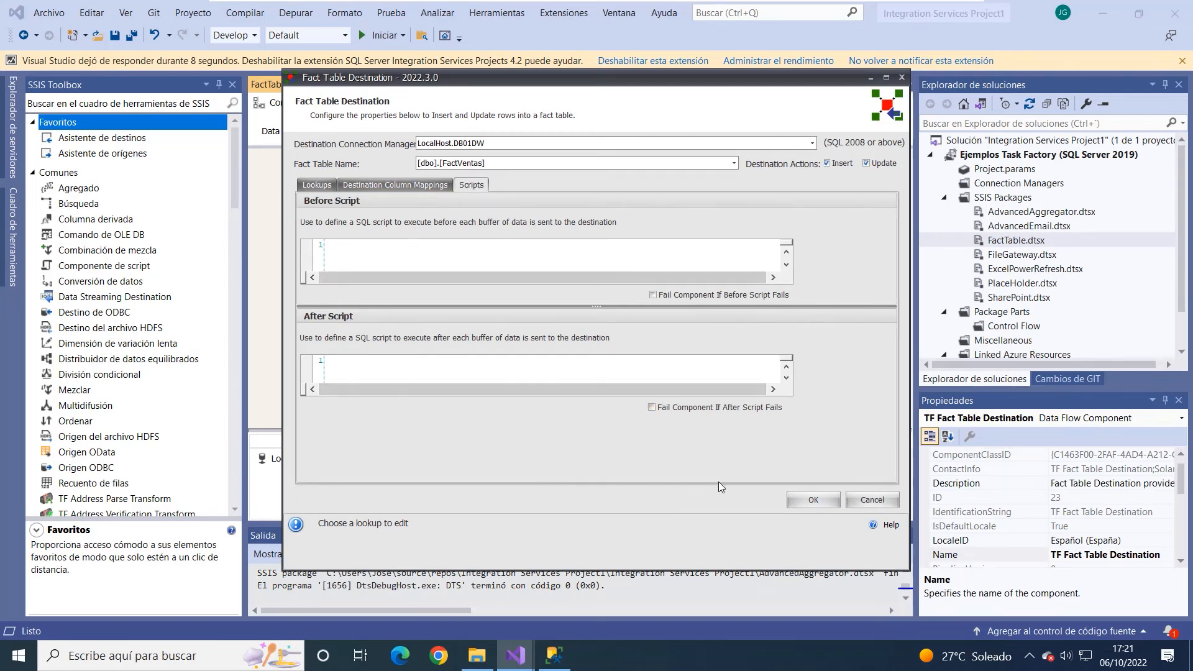
click(867, 501)
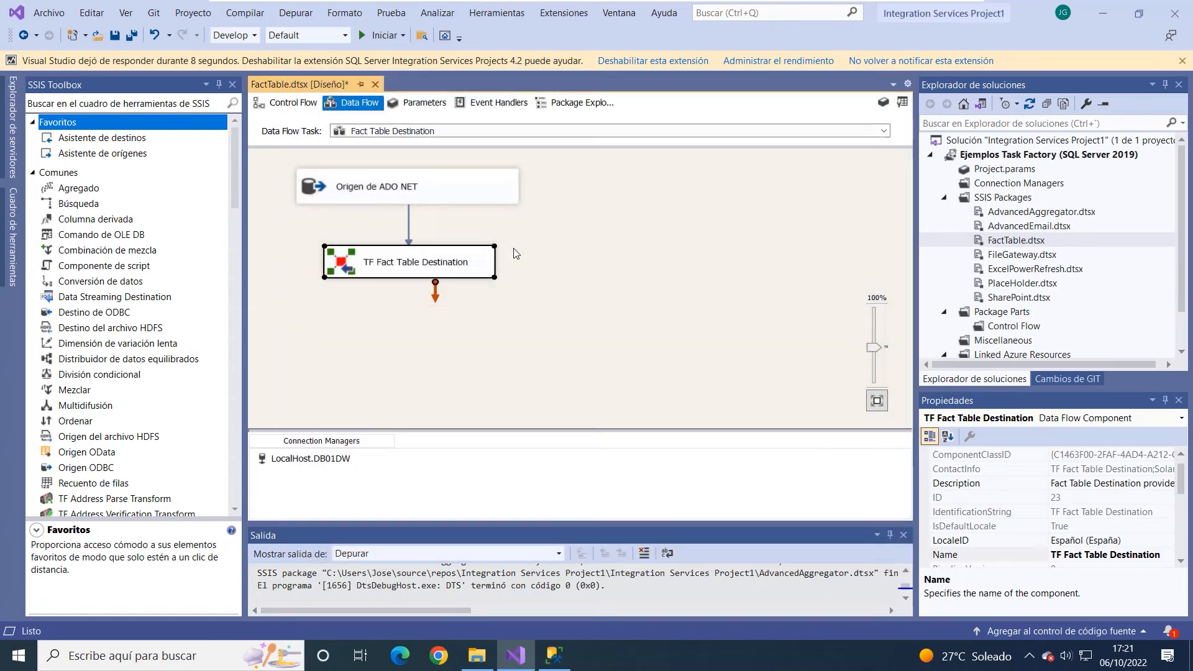
click(607, 270)
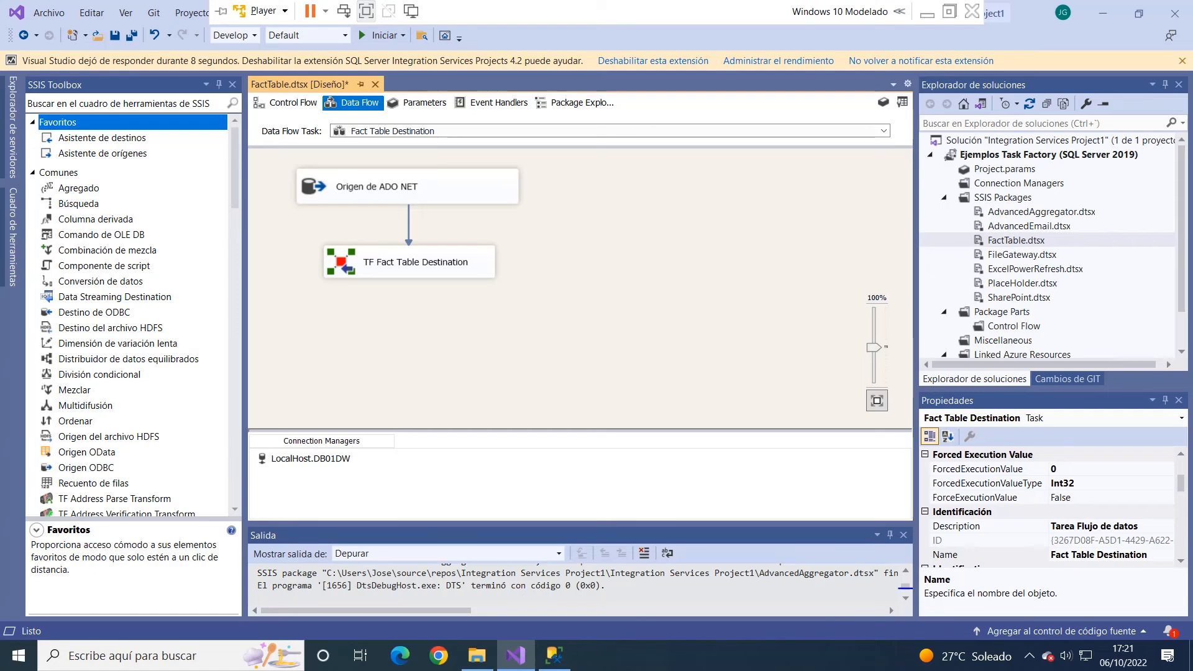
- Switch to SQL Server Management Studio and select the first 1000 rows of dbo.DimClientes in DB01DW
click(556, 664)
click(138, 321)
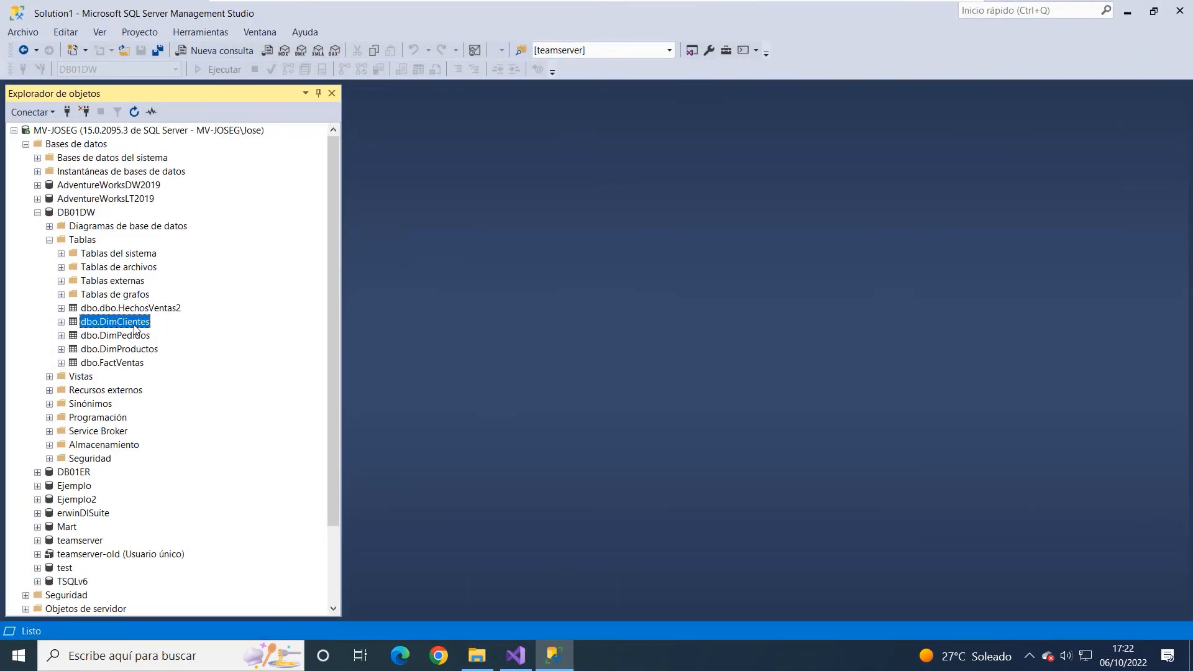
right_click(135, 321)
click(160, 359)
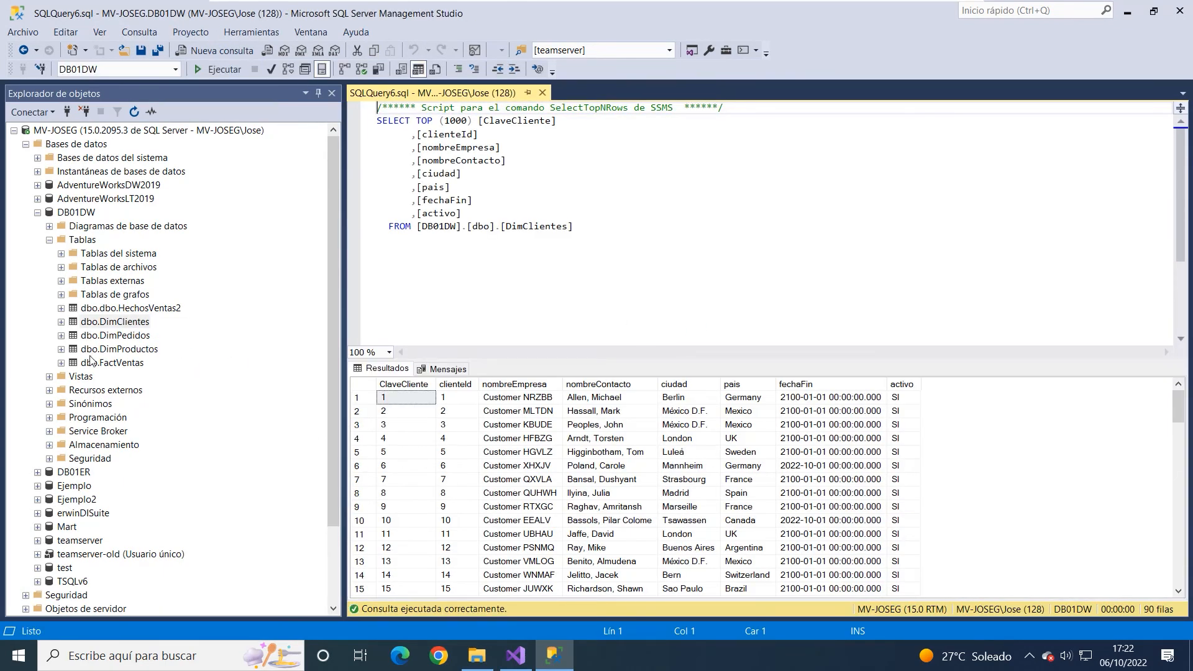
- Select the first 1000 rows of dbo.DimPedidos and of dbo.DimProductos in DB01DW
click(107, 336)
right_click(107, 336)
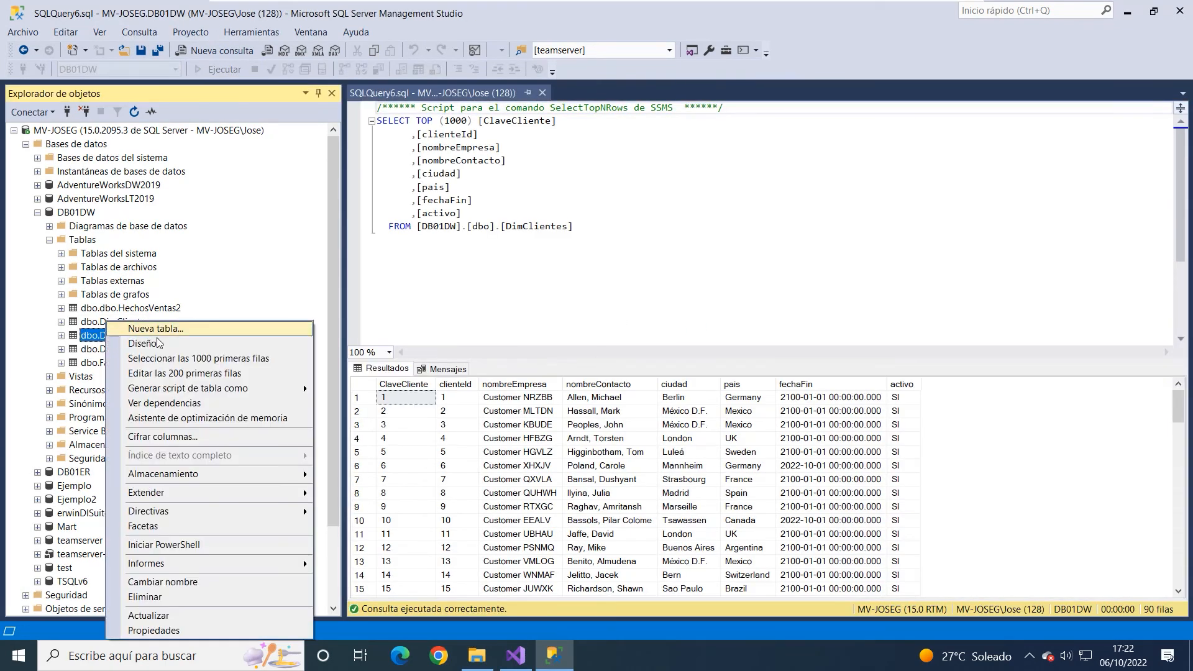
click(162, 371)
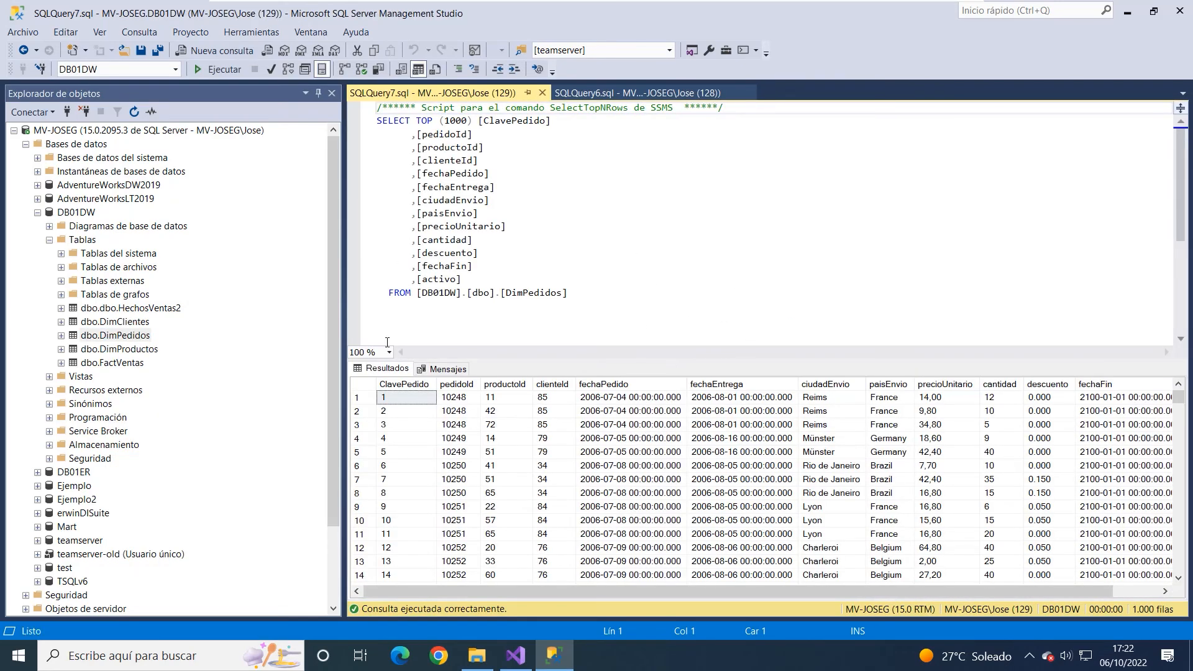
click(118, 349)
right_click(118, 349)
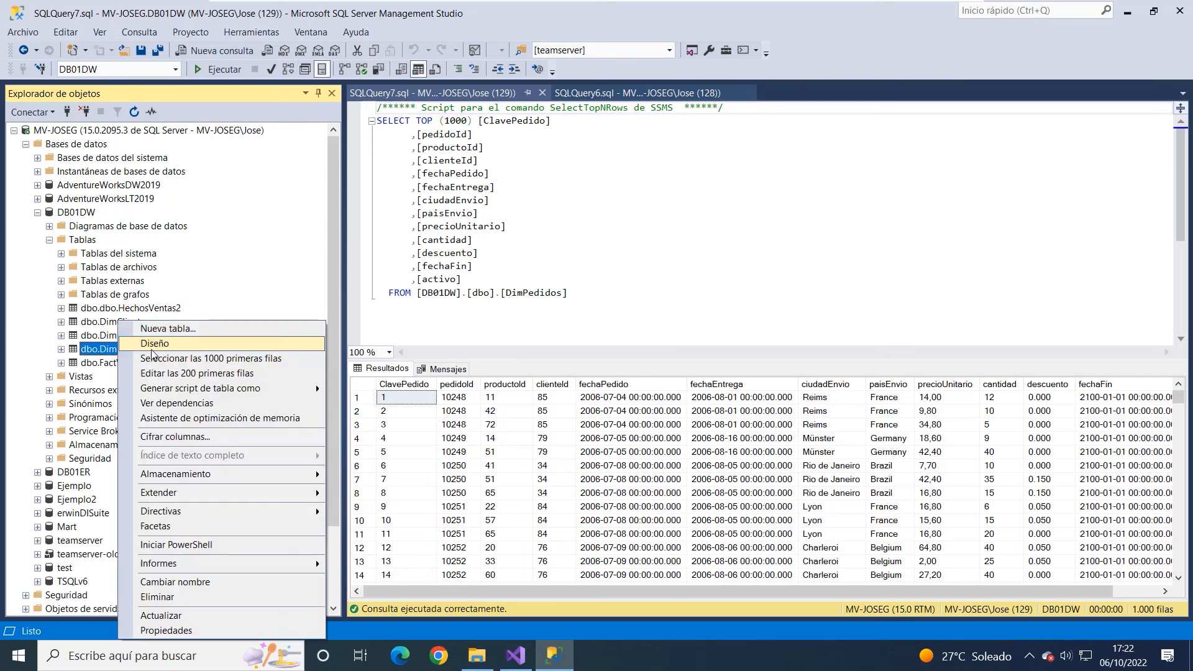
click(153, 358)
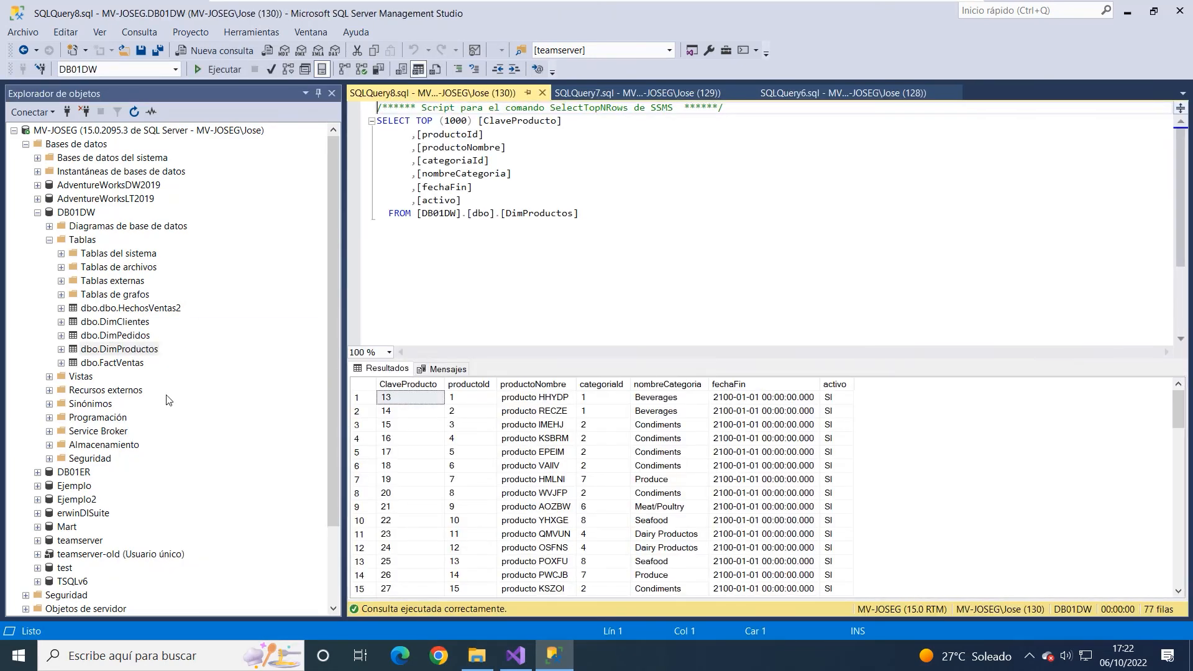
- Select the first 1000 rows of dbo.FactVentas to inspect the fact table before the load
click(138, 363)
right_click(136, 363)
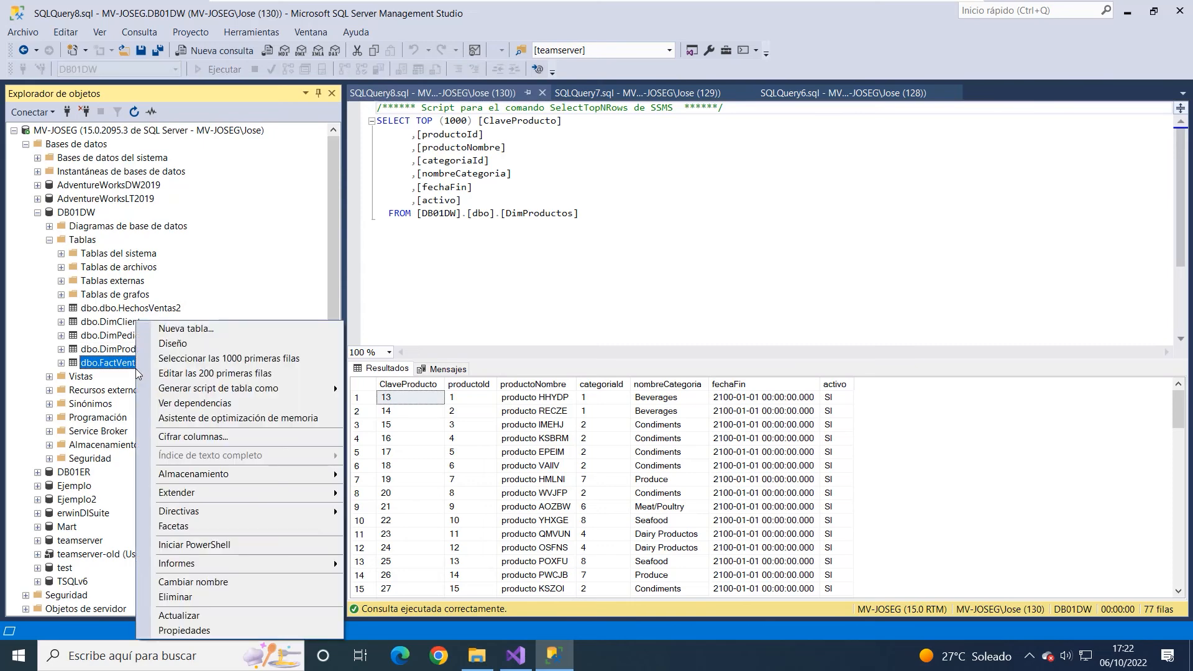
click(189, 360)
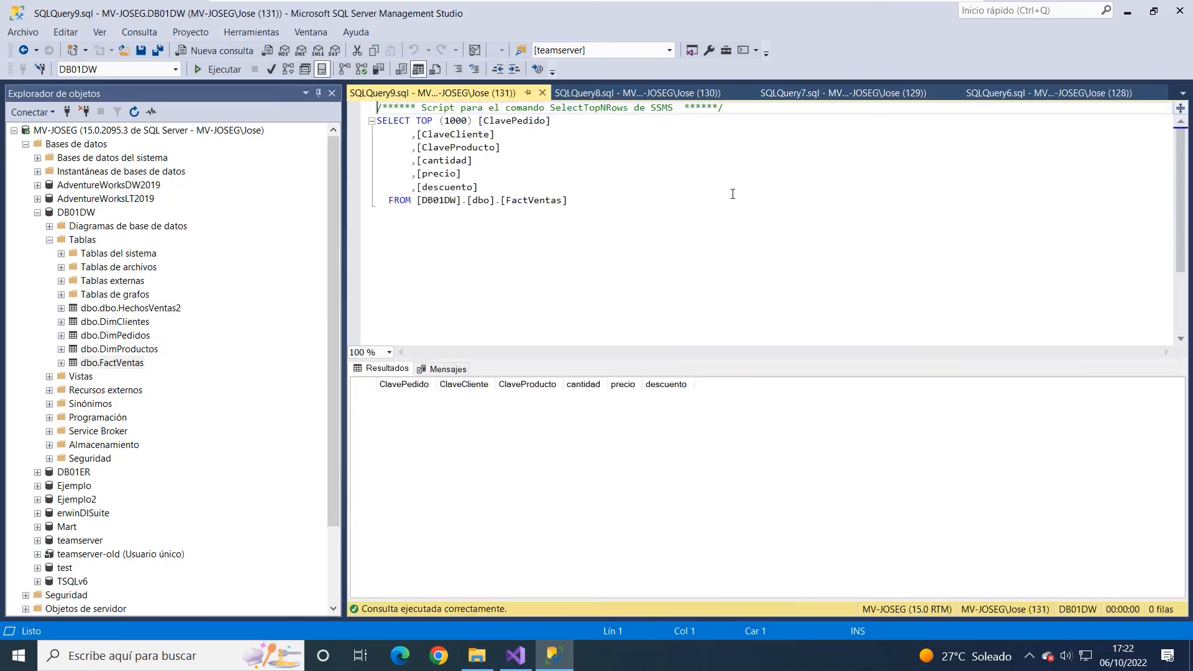
- Switch back to Visual Studio, run the FactTable.dtsx package, and stop debugging when execution completes
click(1129, 14)
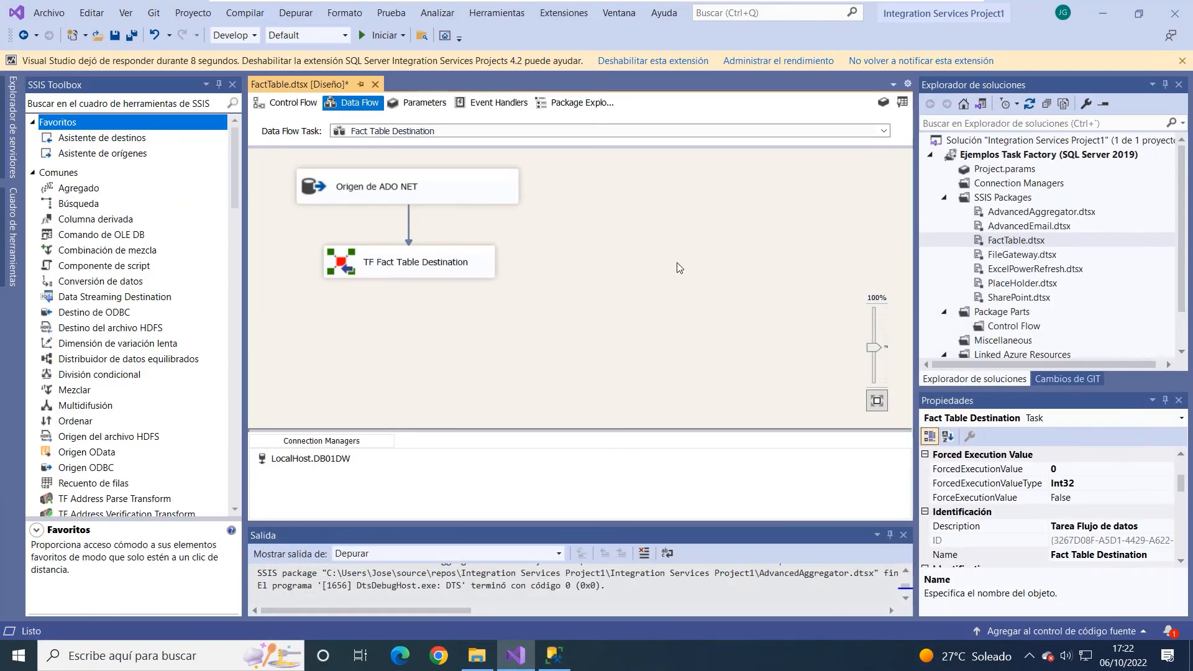
click(378, 36)
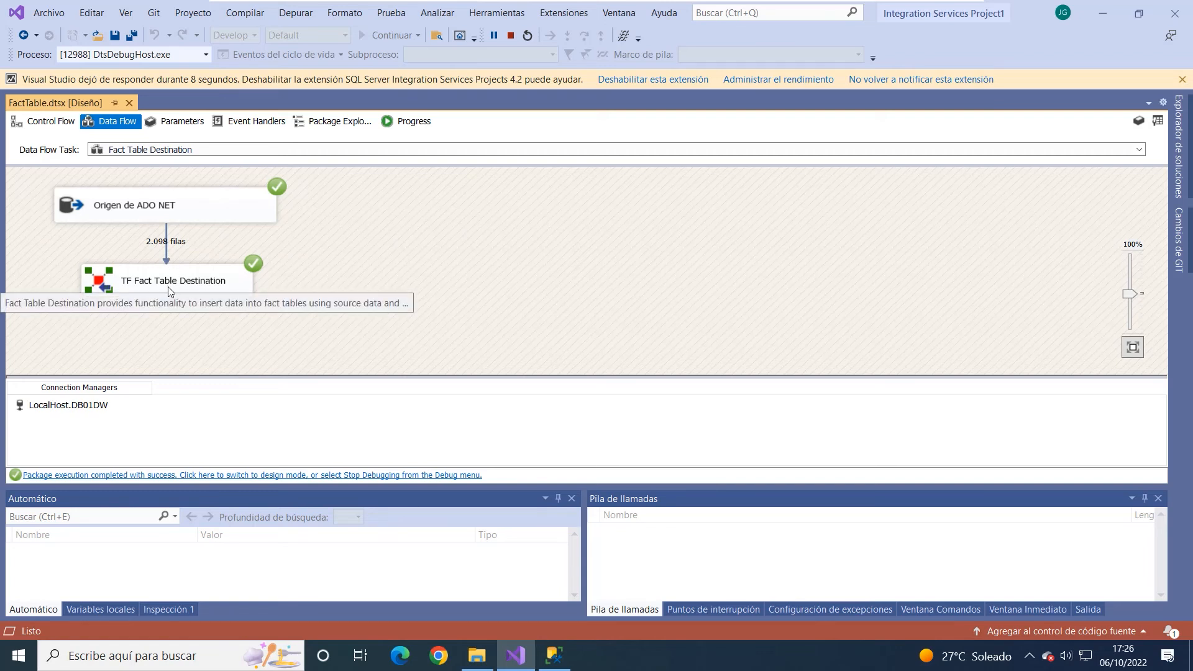
click(511, 34)
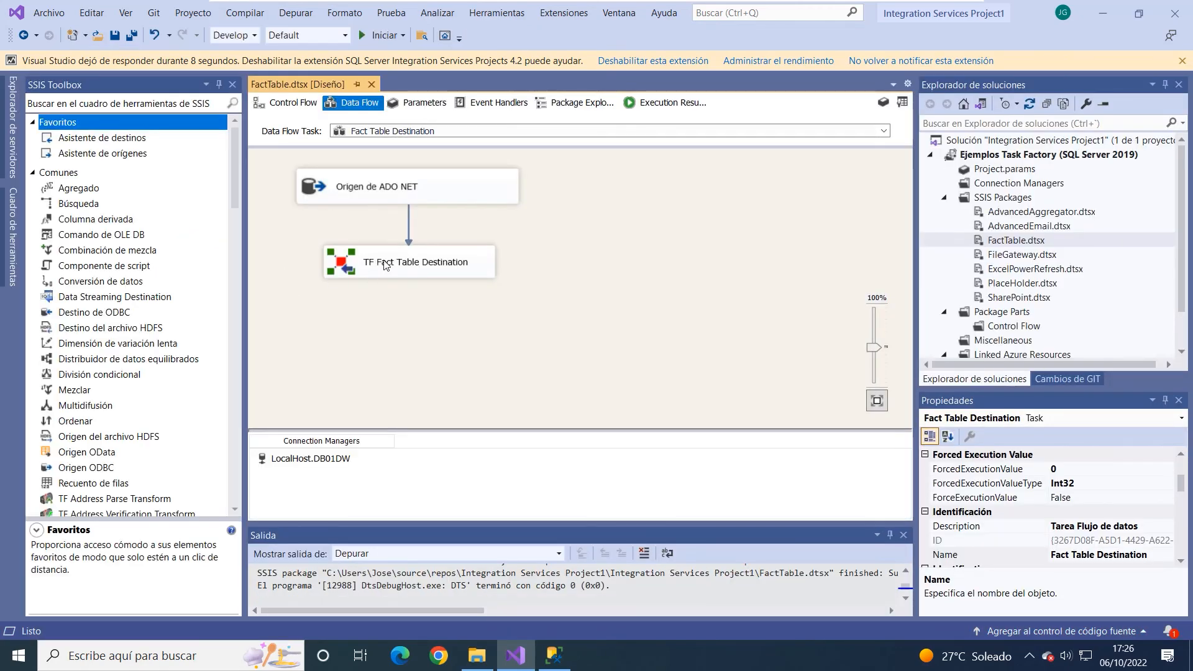
- Enter "Truncate table dbo.FactVentas" as the before script of the TF Fact Table Destination and cancel the editor
click(385, 266)
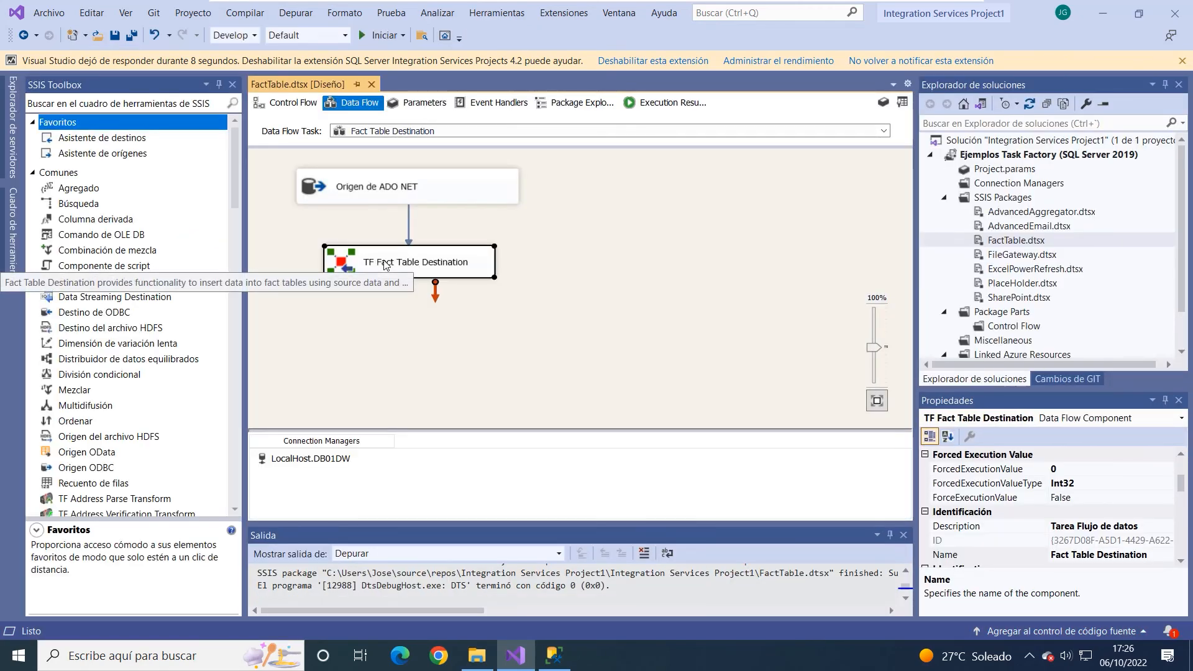
double_click(447, 277)
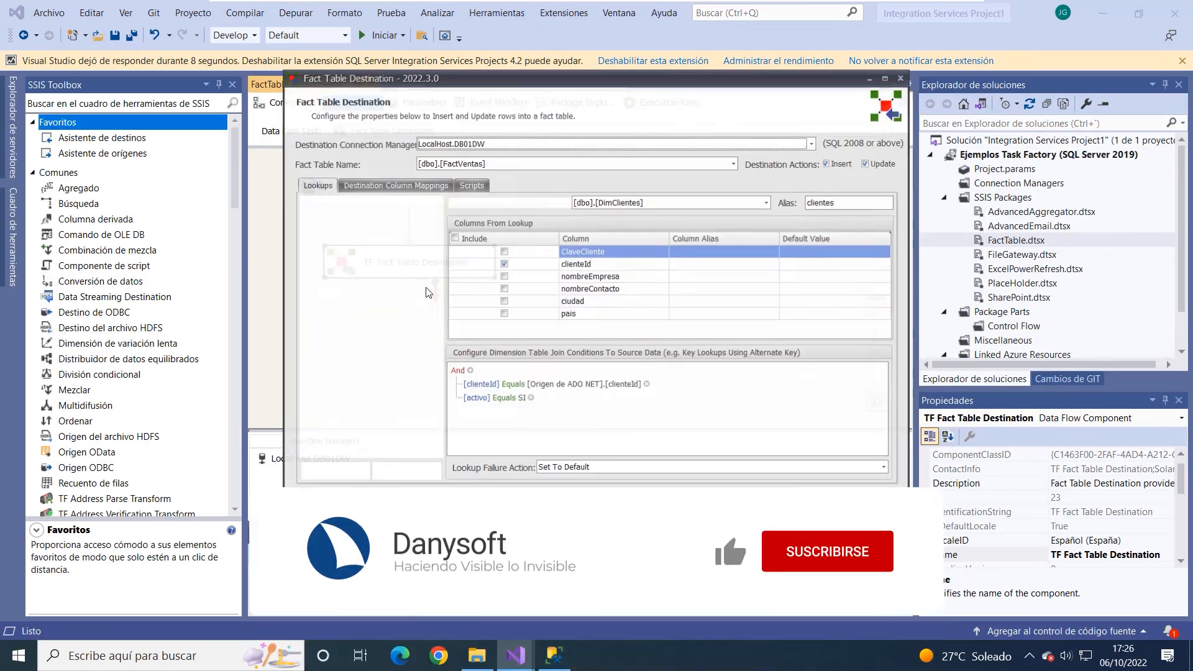
click(470, 184)
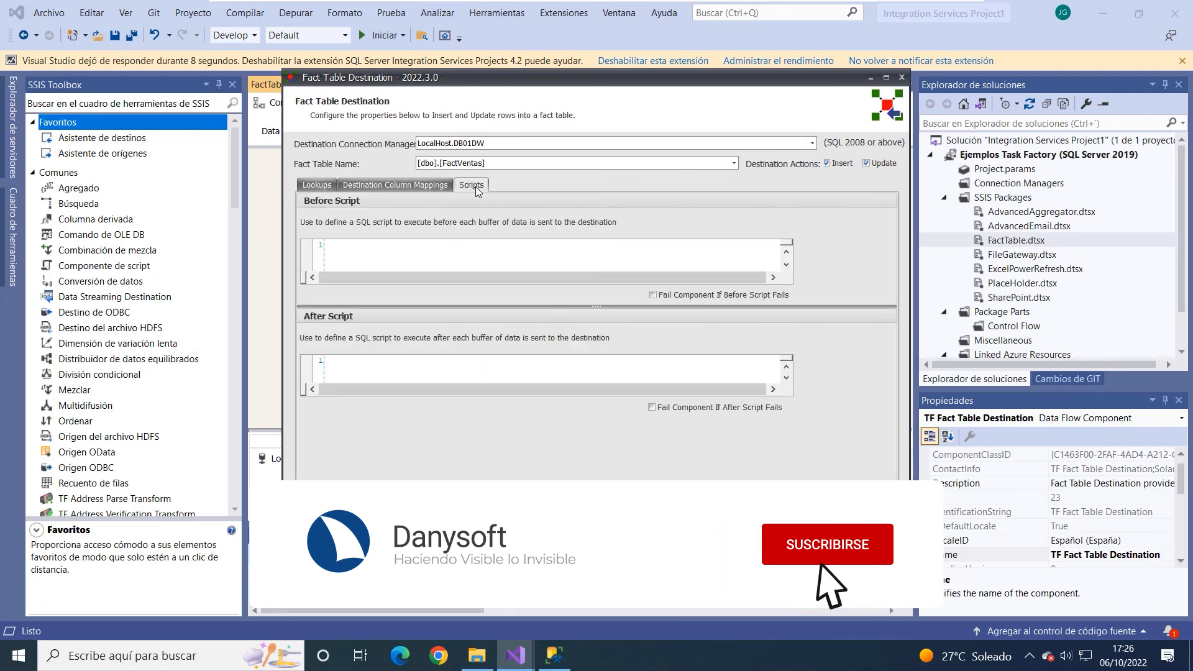
click(376, 252)
text(Trub)
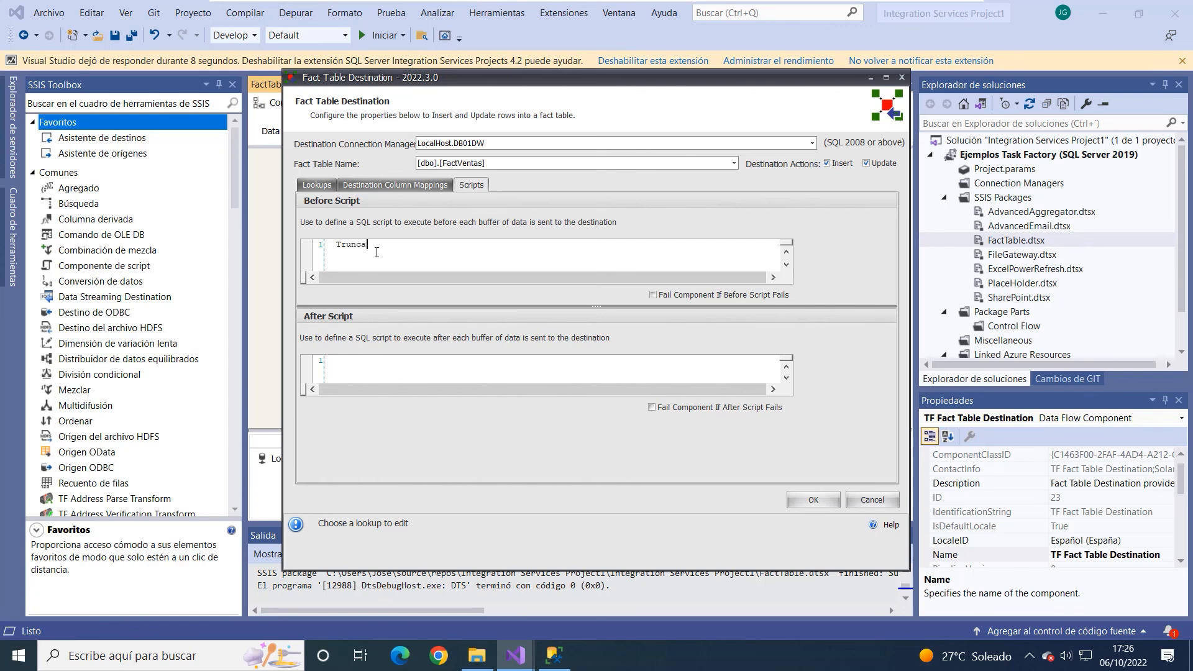
text(cate)
text(FAc)
drag(510, 249, 357, 246)
click(475, 371)
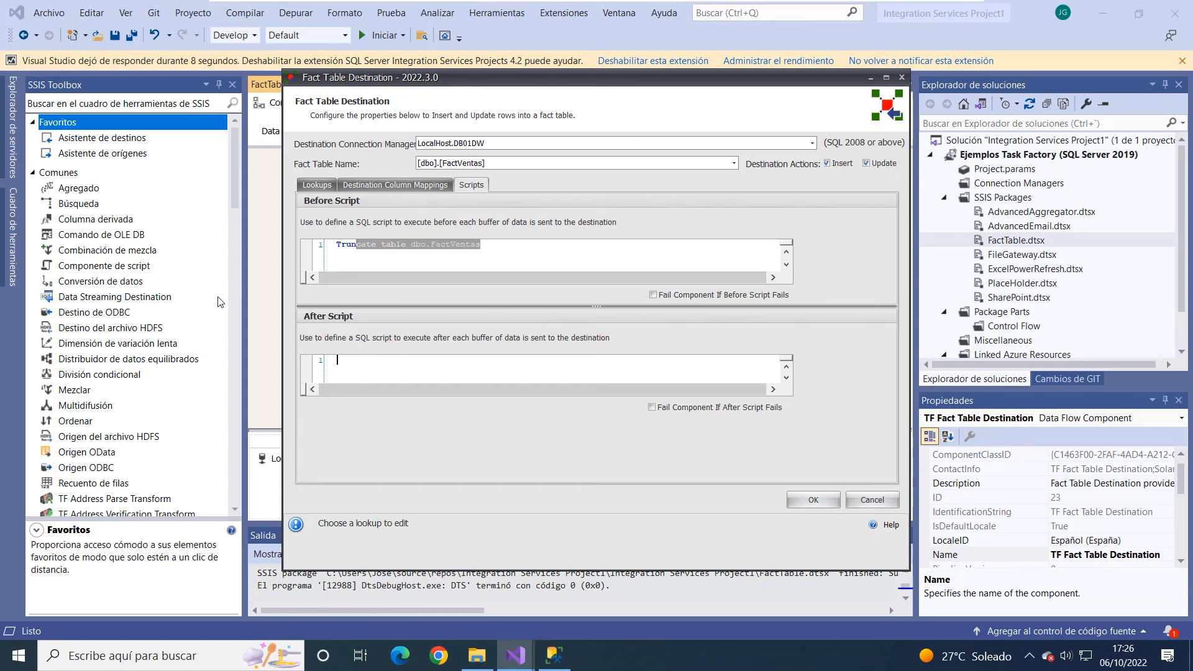
click(440, 248)
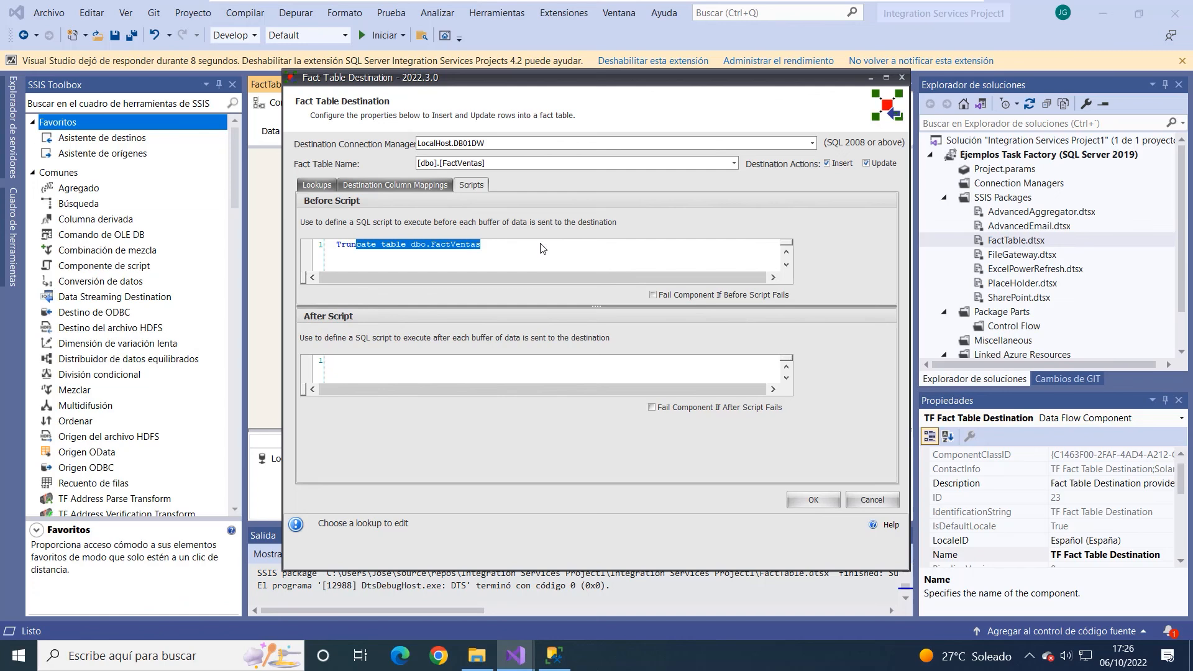
click(490, 249)
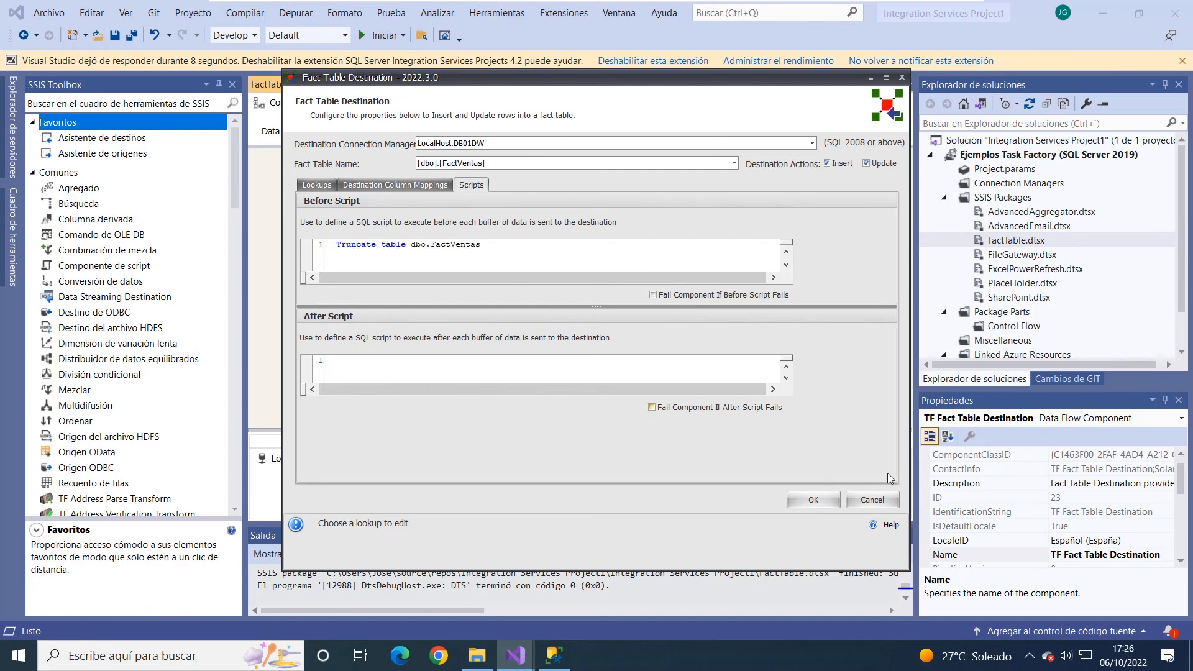
click(865, 502)
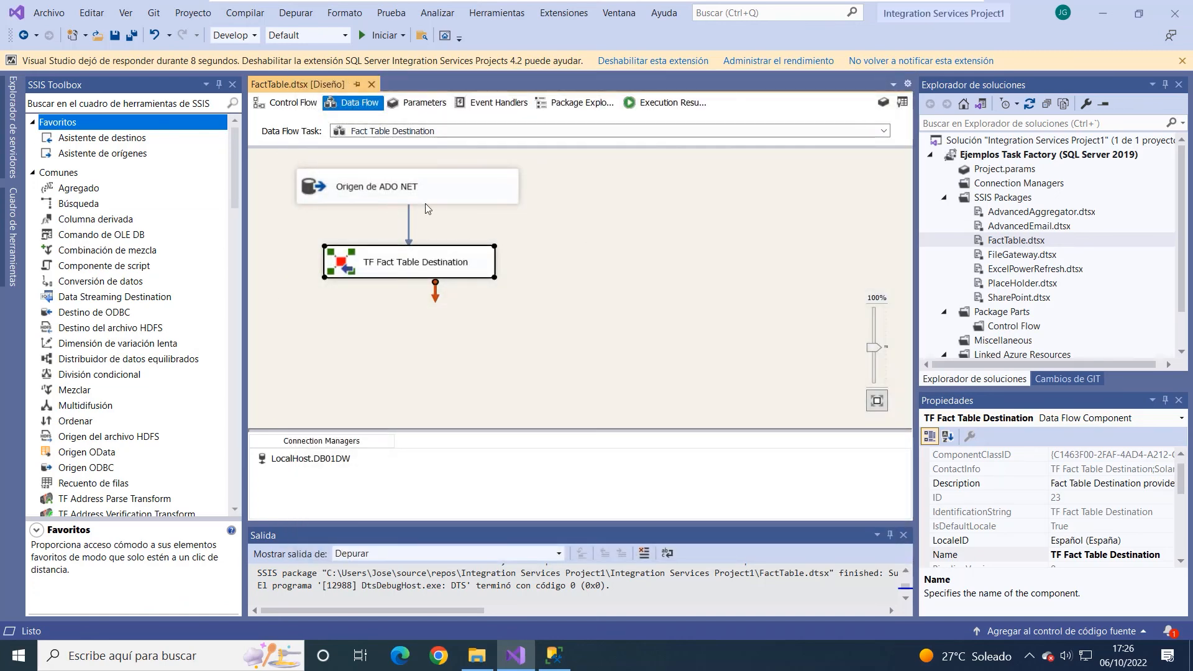
click(486, 219)
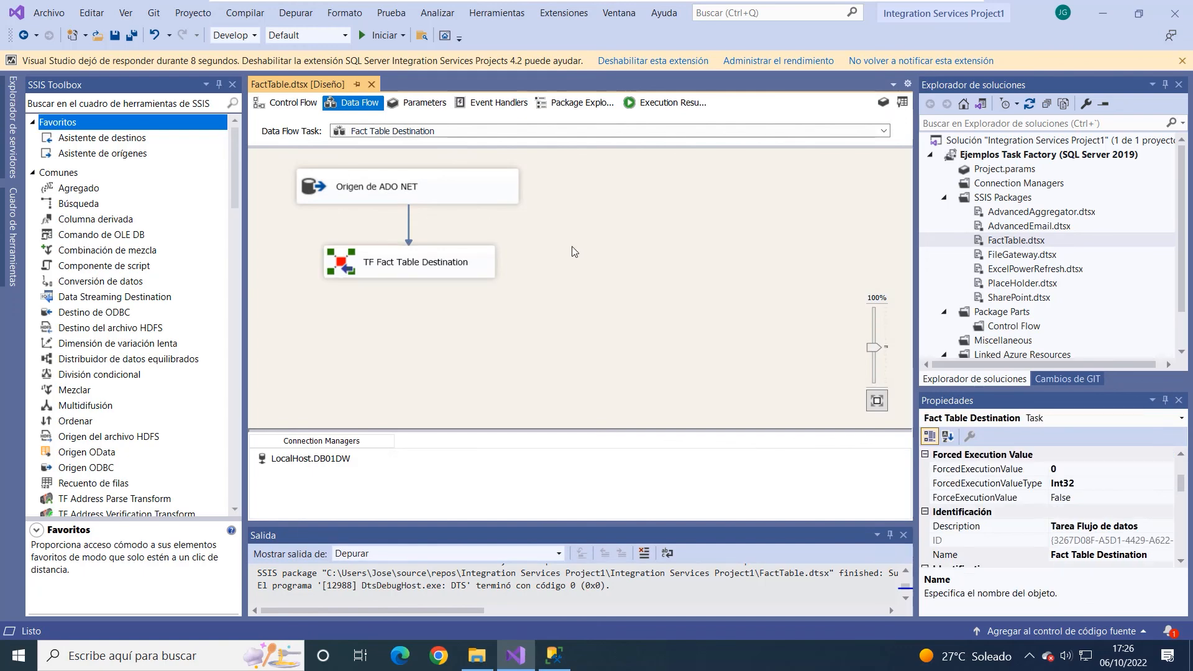
- Switch to SQL Server Management Studio and query the first 1000 rows of dbo.FactVentas to check the loaded data
click(555, 662)
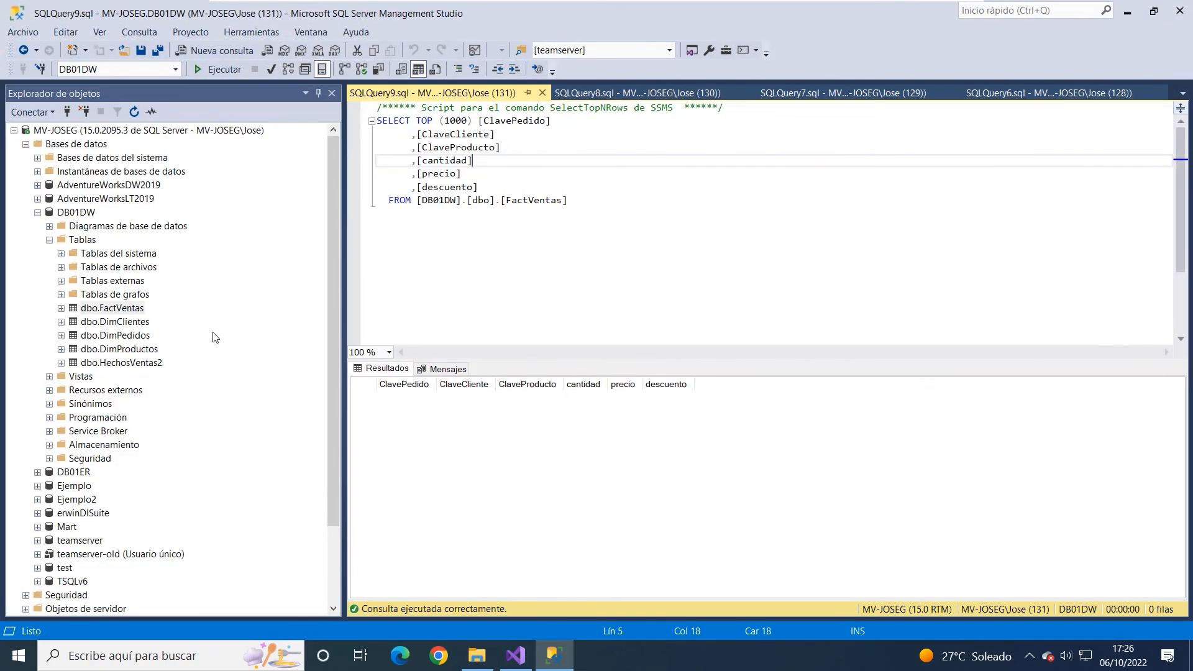
right_click(127, 310)
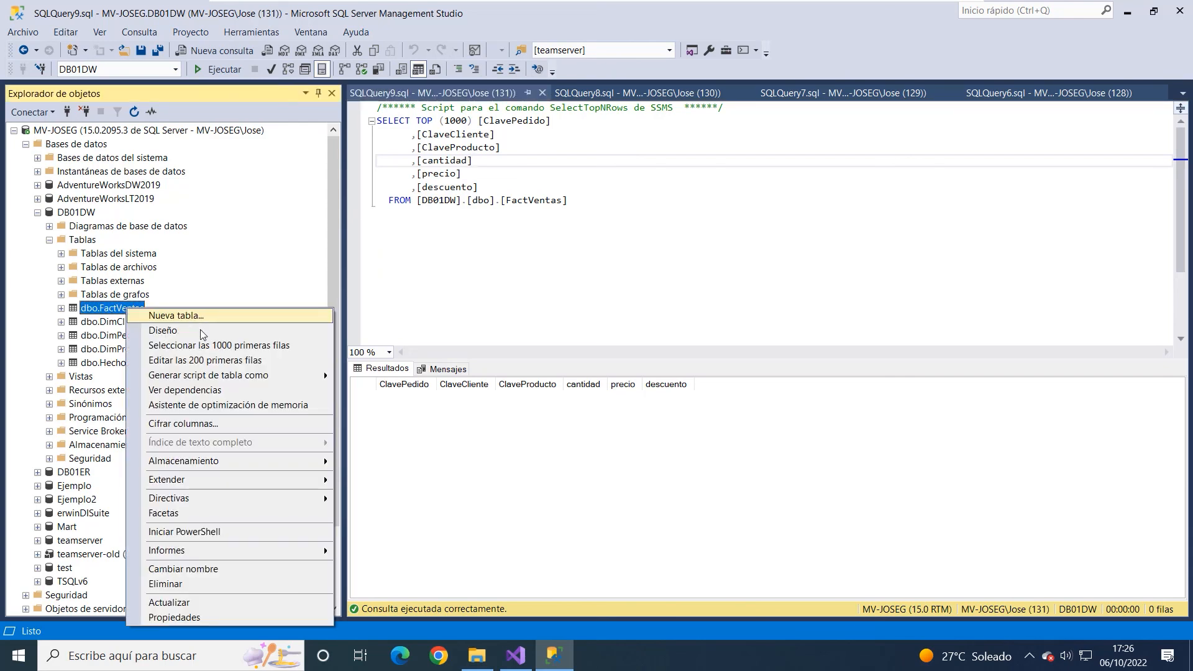
click(205, 346)
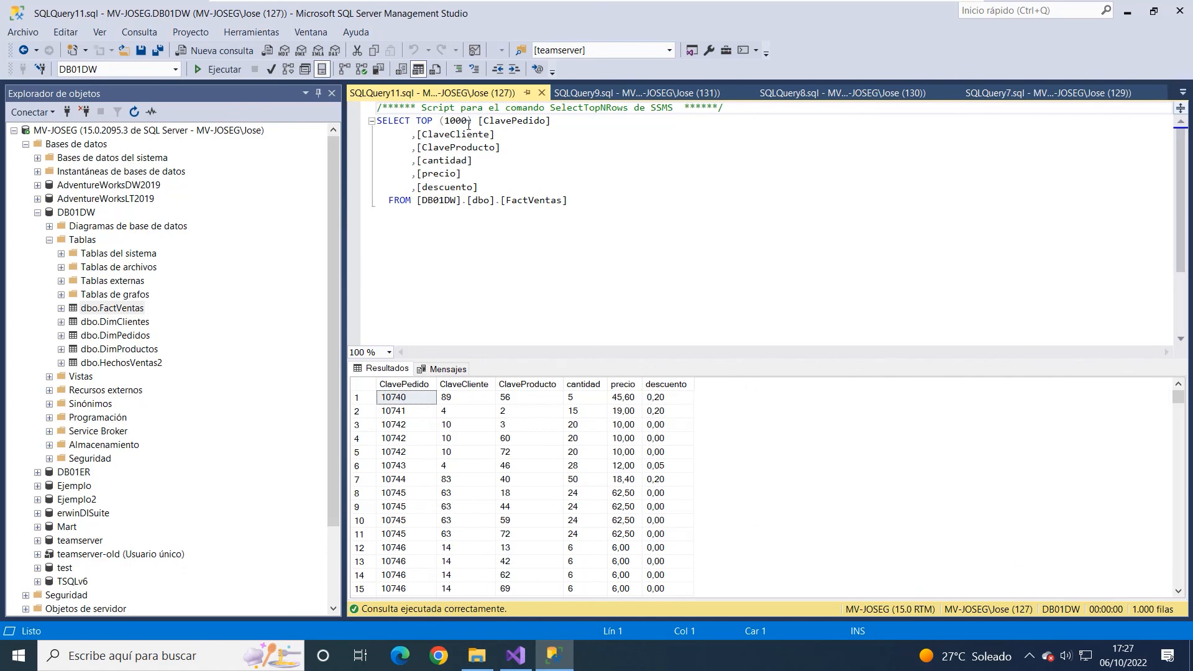
- Remove TOP (1000) from the FactVentas query and run it again to return all rows
drag(479, 119, 421, 123)
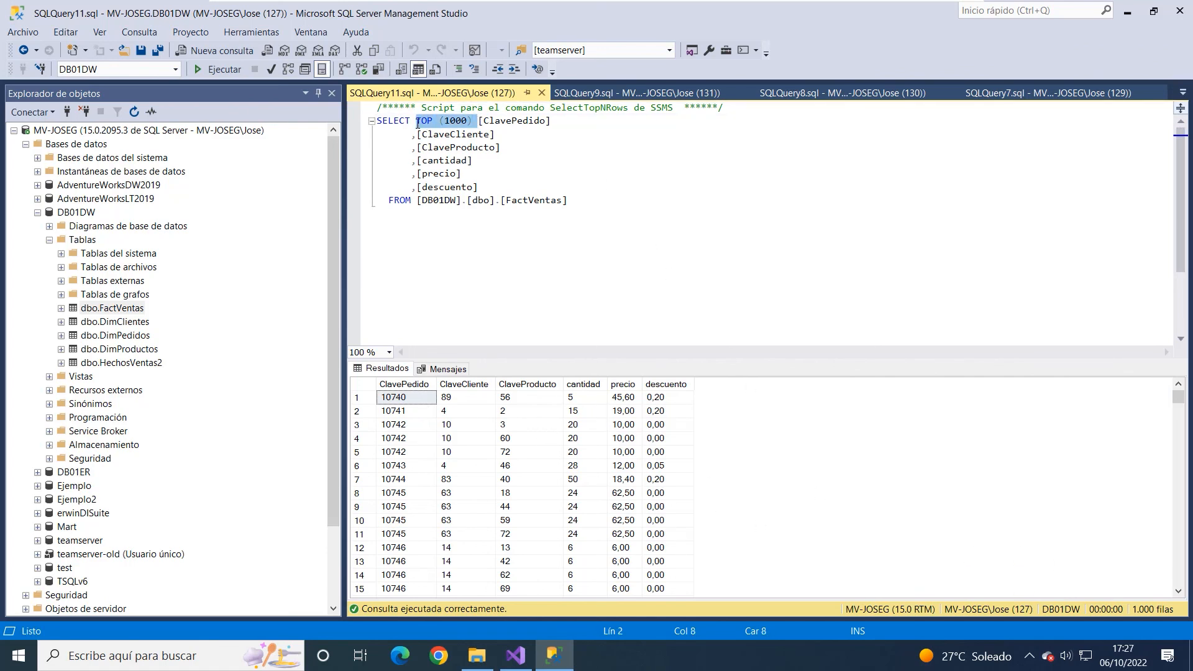
key(Delete)
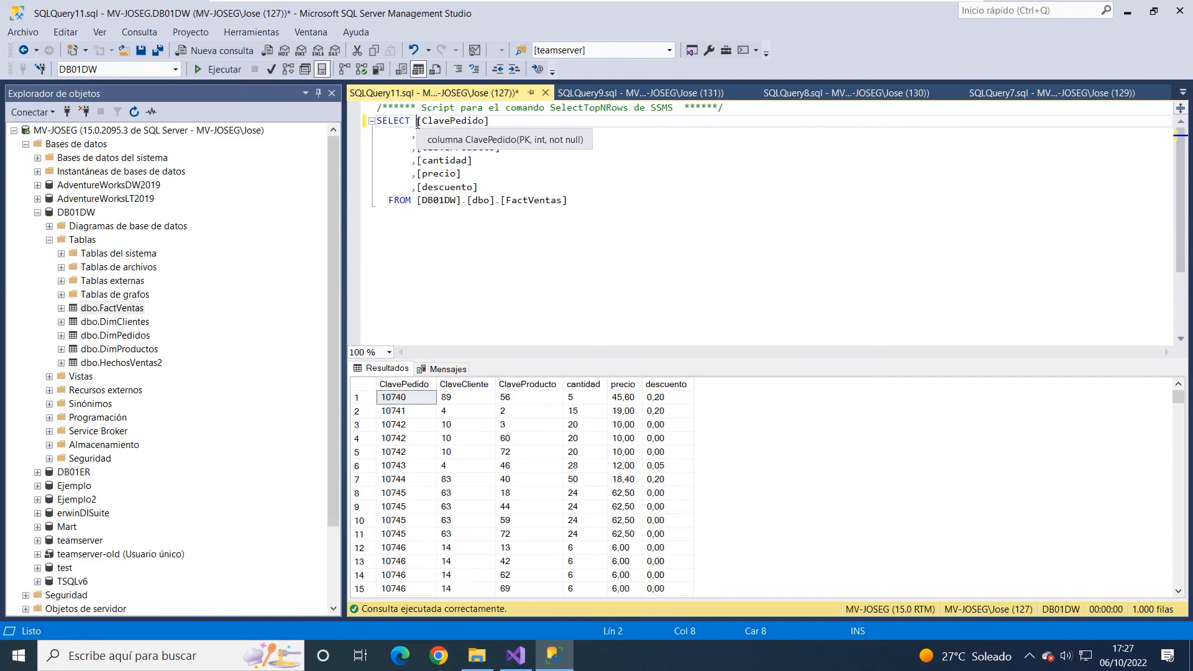
click(217, 69)
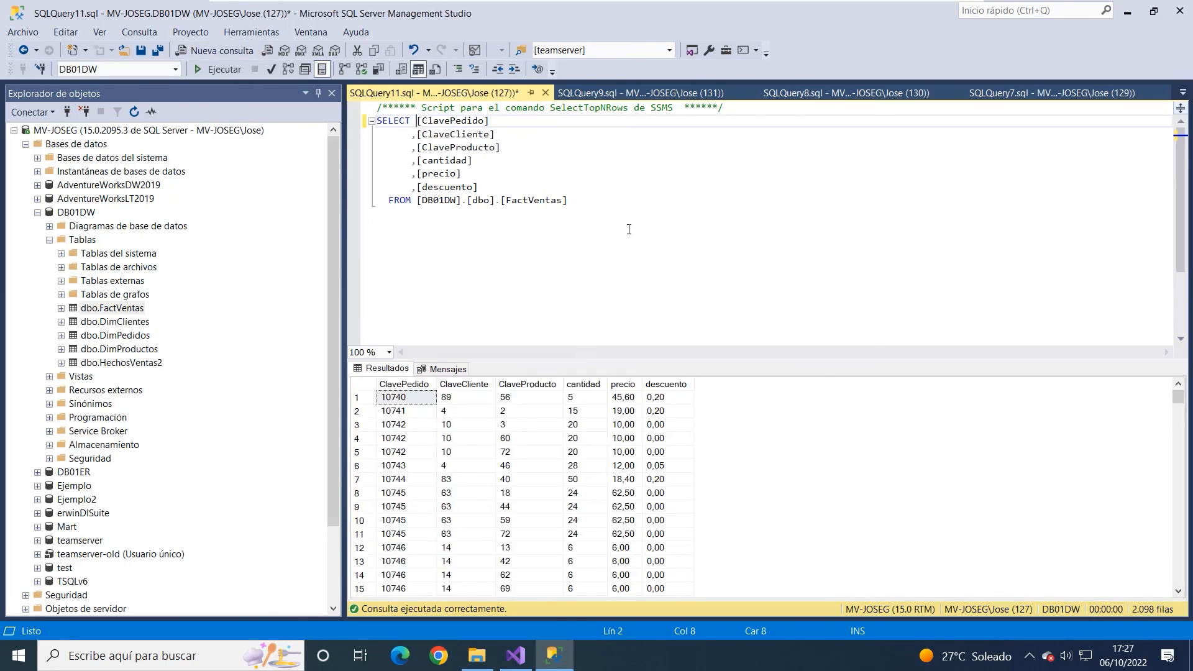
click(622, 205)
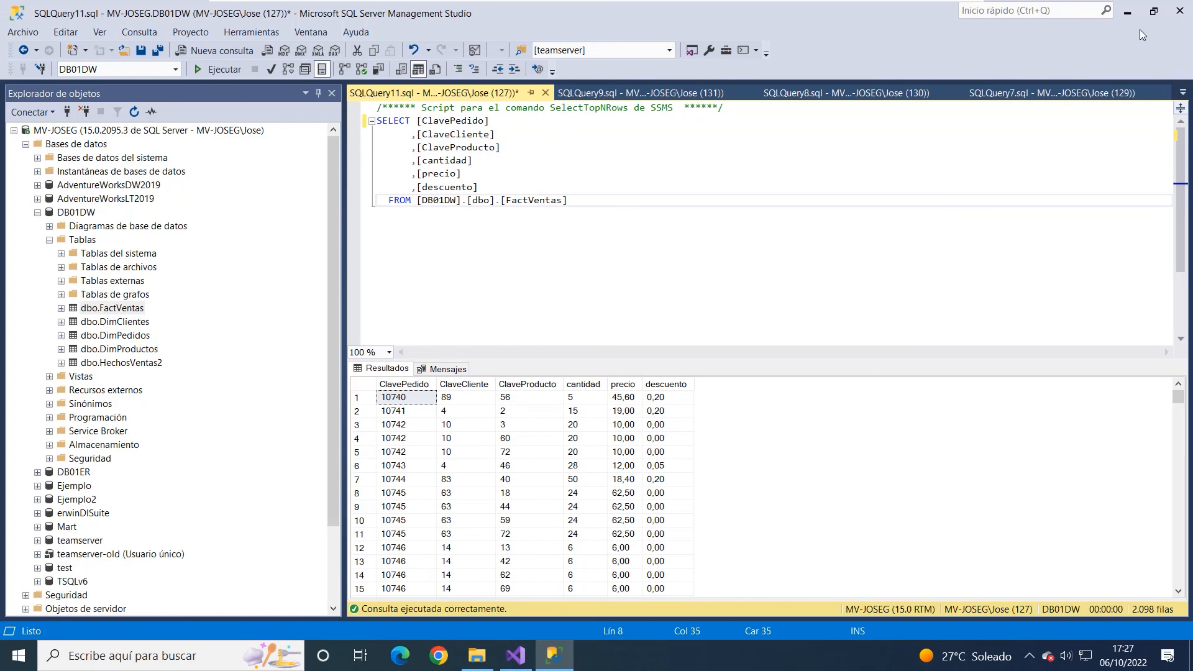